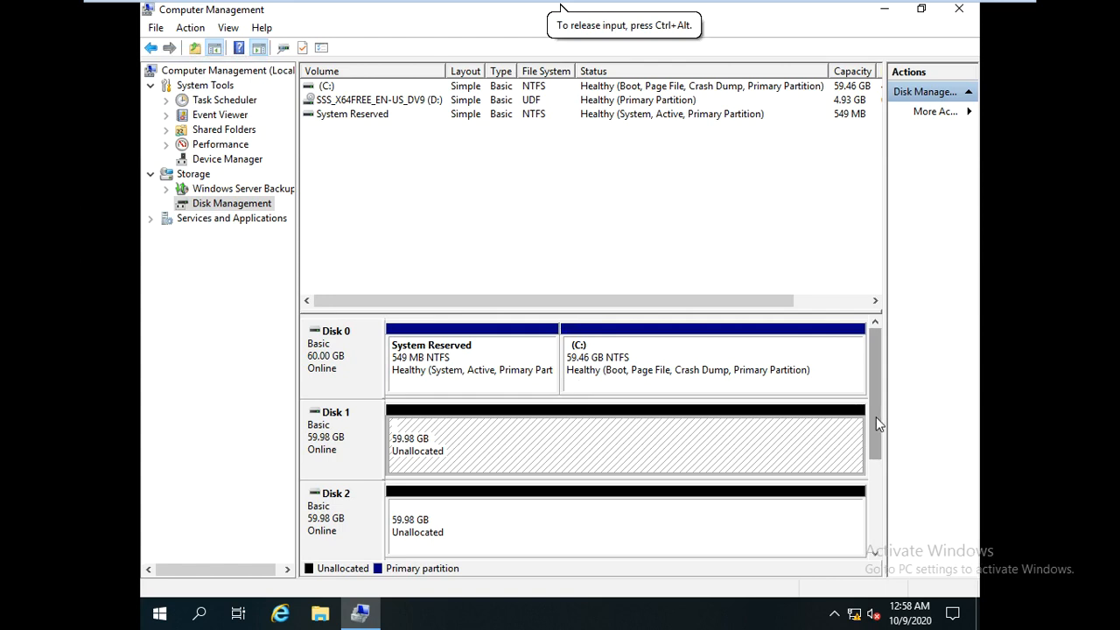
- Examine the disk types and status of Disks 0, 1 and 2, and the volume options offered for Disk 1's unallocated space
left_click_drag(907, 478, 938, 334)
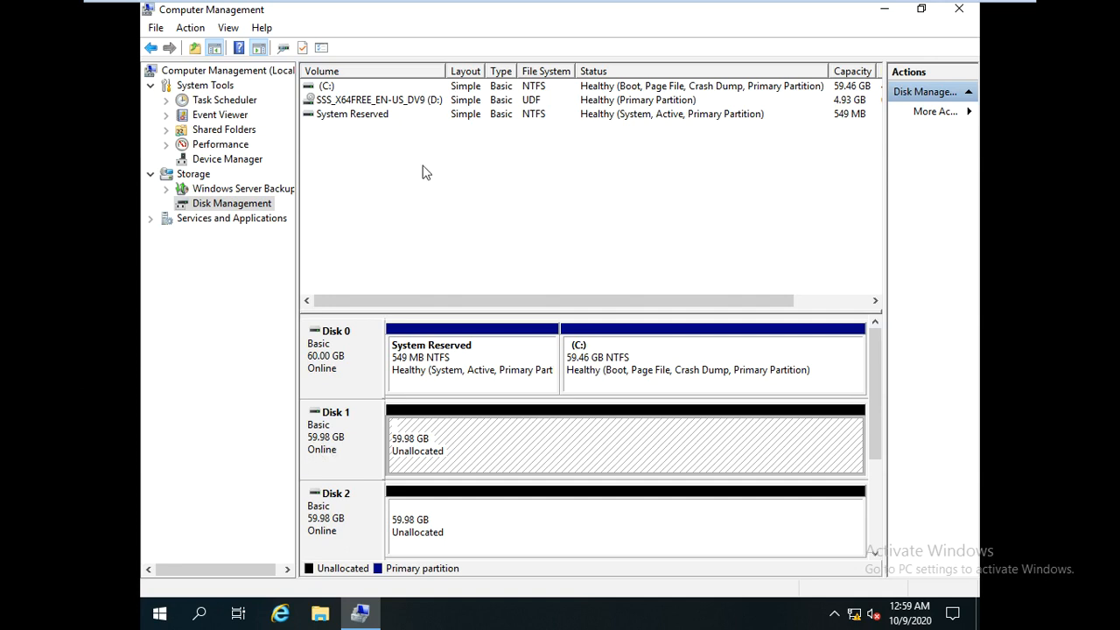
left_click(329, 350)
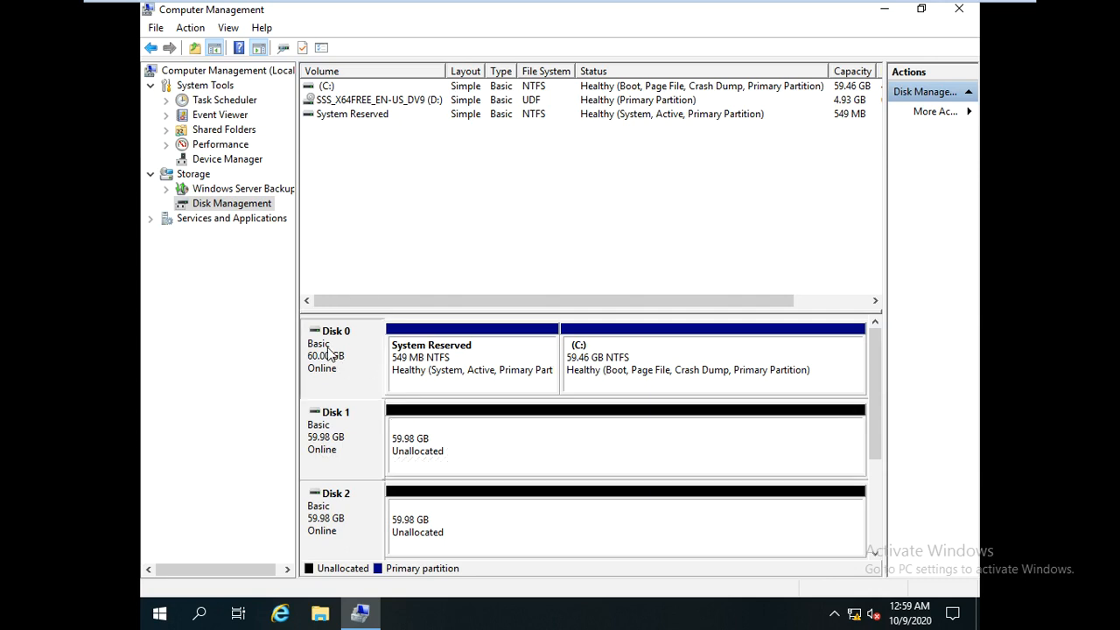
left_click(340, 457)
left_click(335, 505)
left_click(351, 367)
left_click(338, 466)
left_click(343, 507)
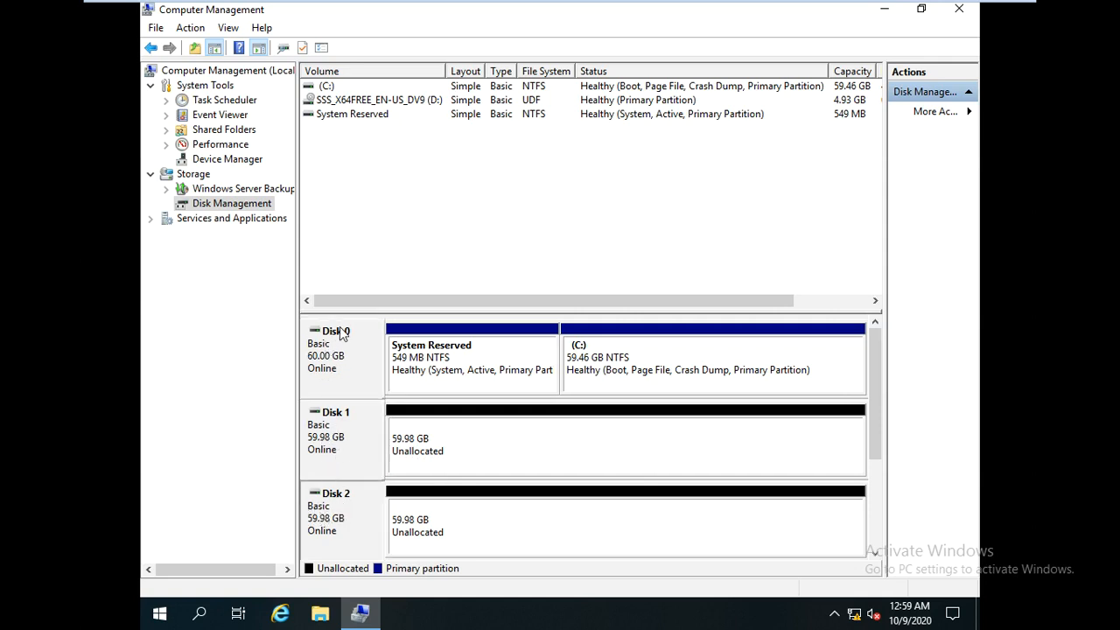
right_click(413, 466)
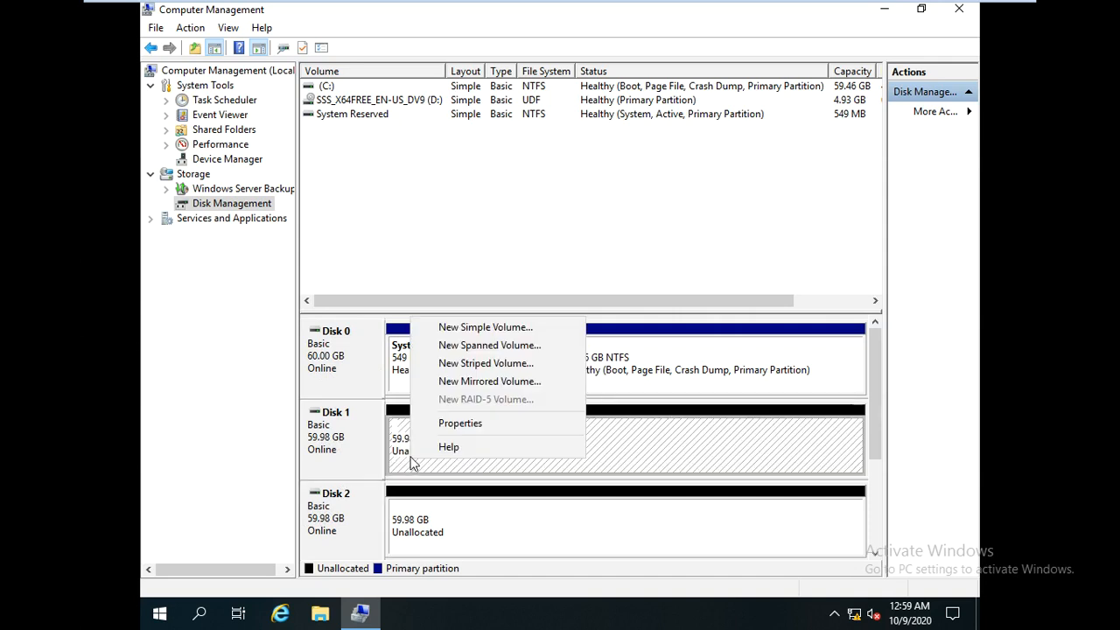
left_click(244, 290)
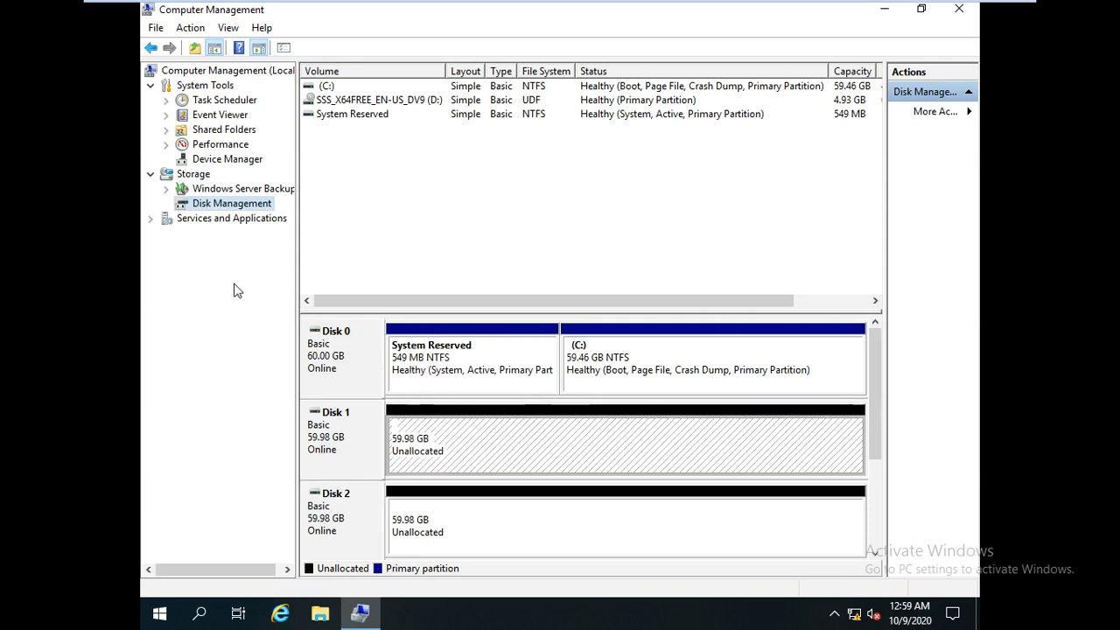
right_click(460, 461)
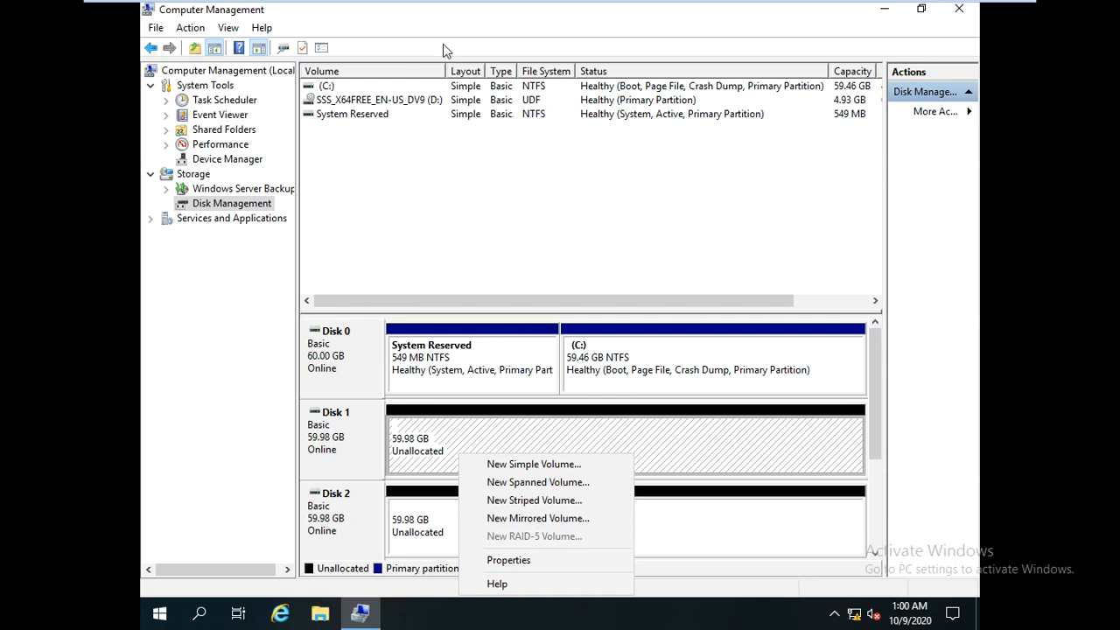
right_click(450, 442)
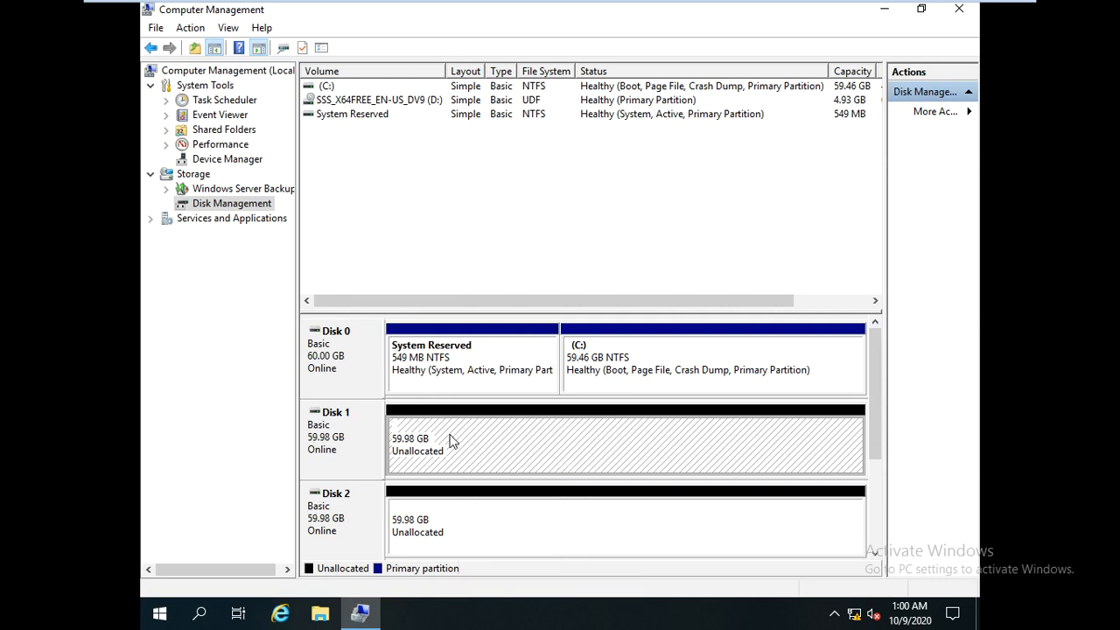
left_click(242, 409)
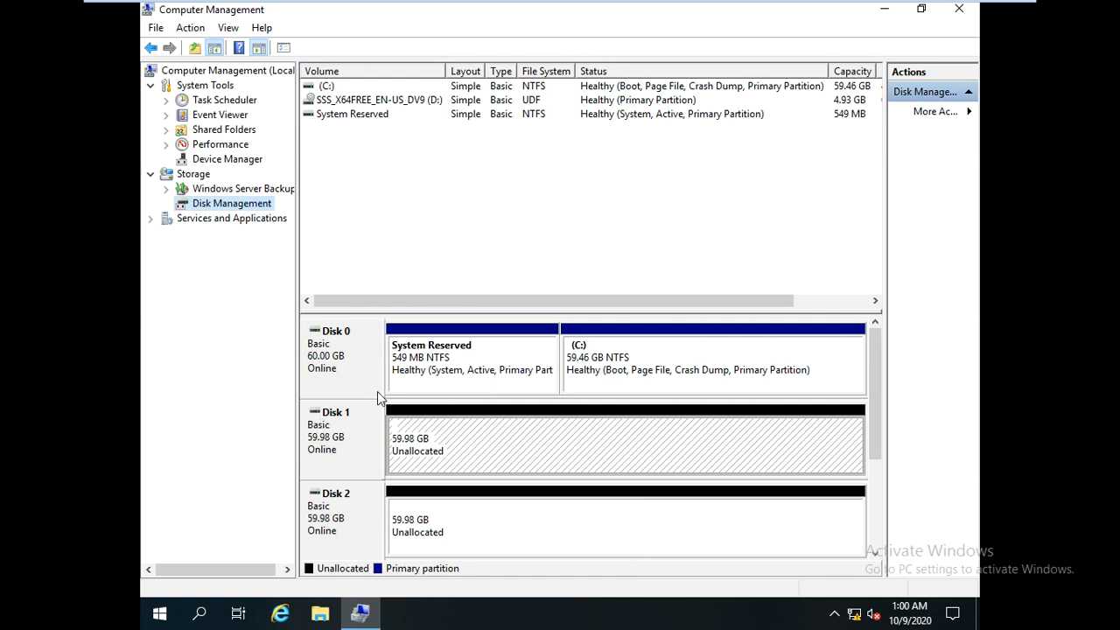
left_click(337, 434)
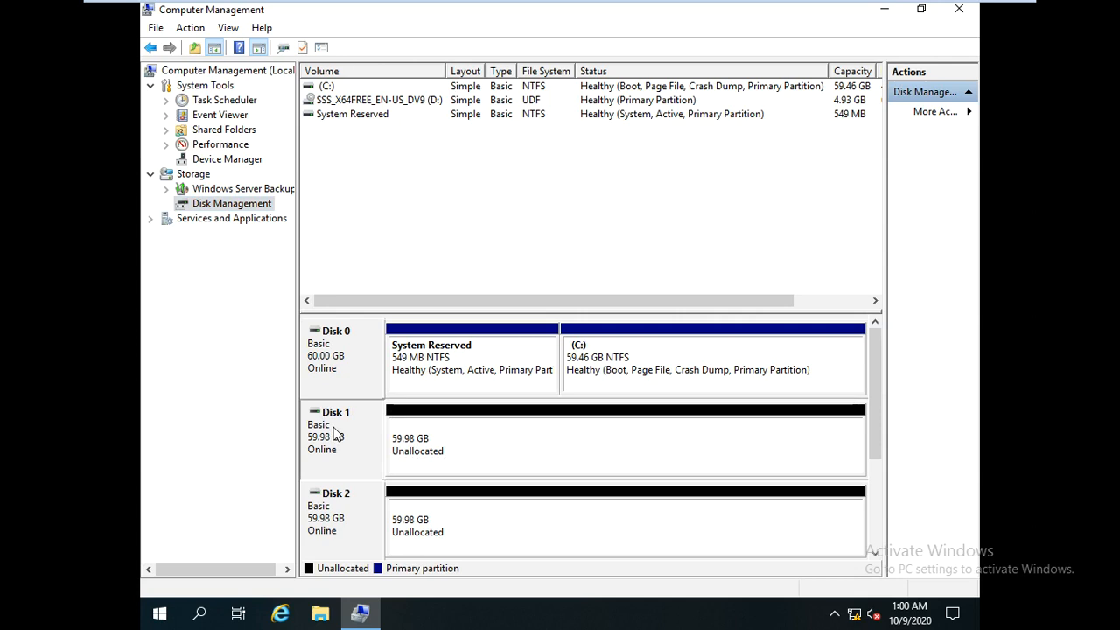
- Create a 10000 MB simple volume on Disk 1 with drive letter F, quick-formatted as NTFS and labelled New Volume
right_click(444, 438)
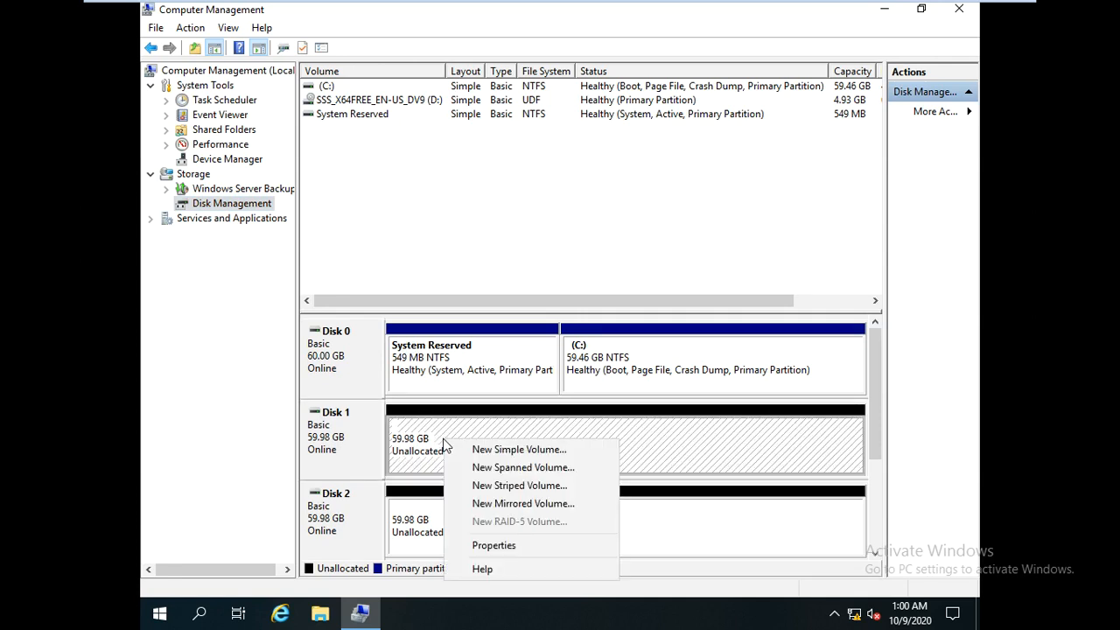
left_click(507, 449)
left_click(638, 382)
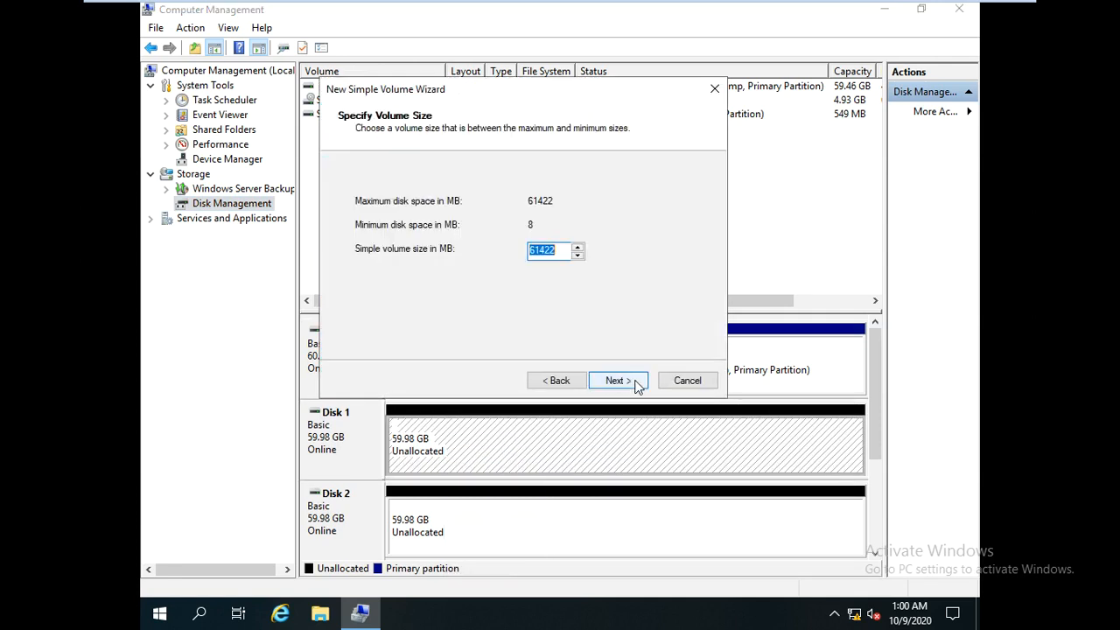
type("10000")
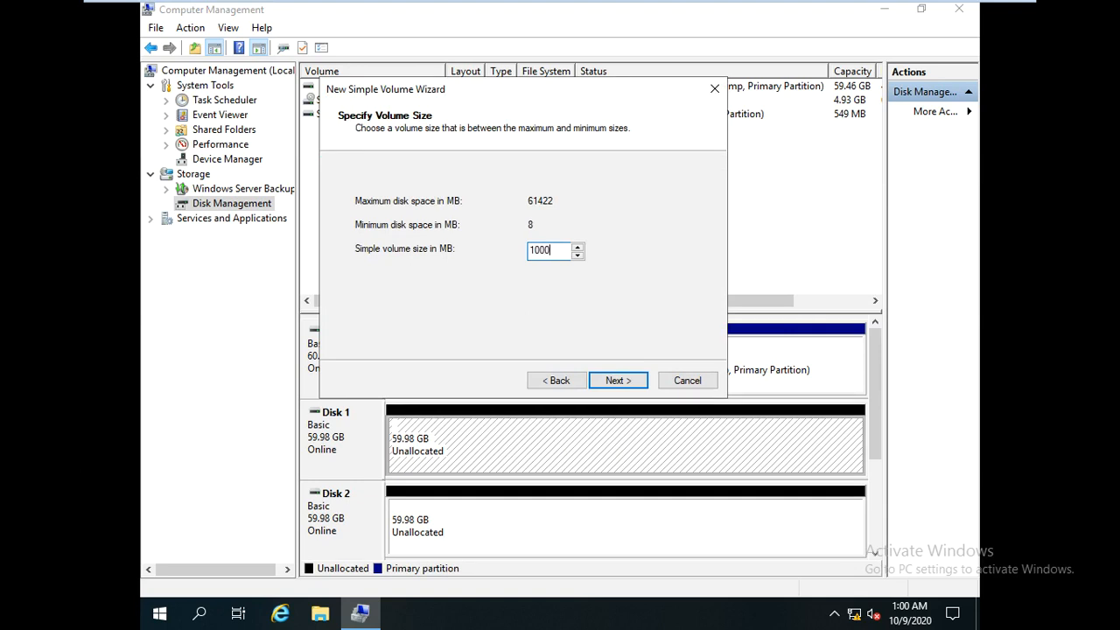
left_click(619, 381)
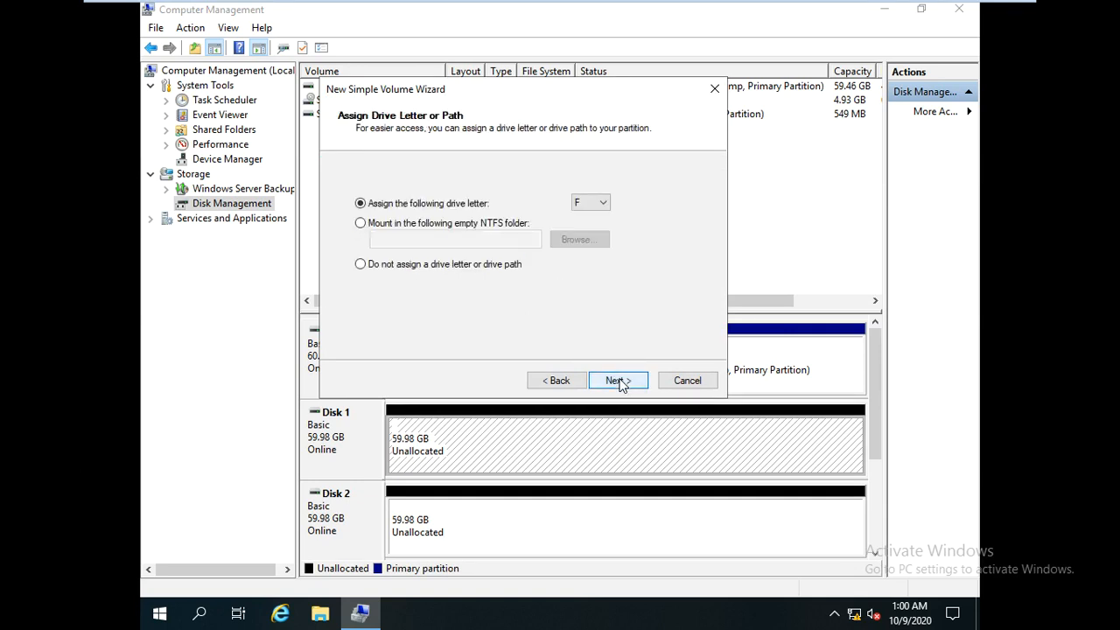
left_click(627, 387)
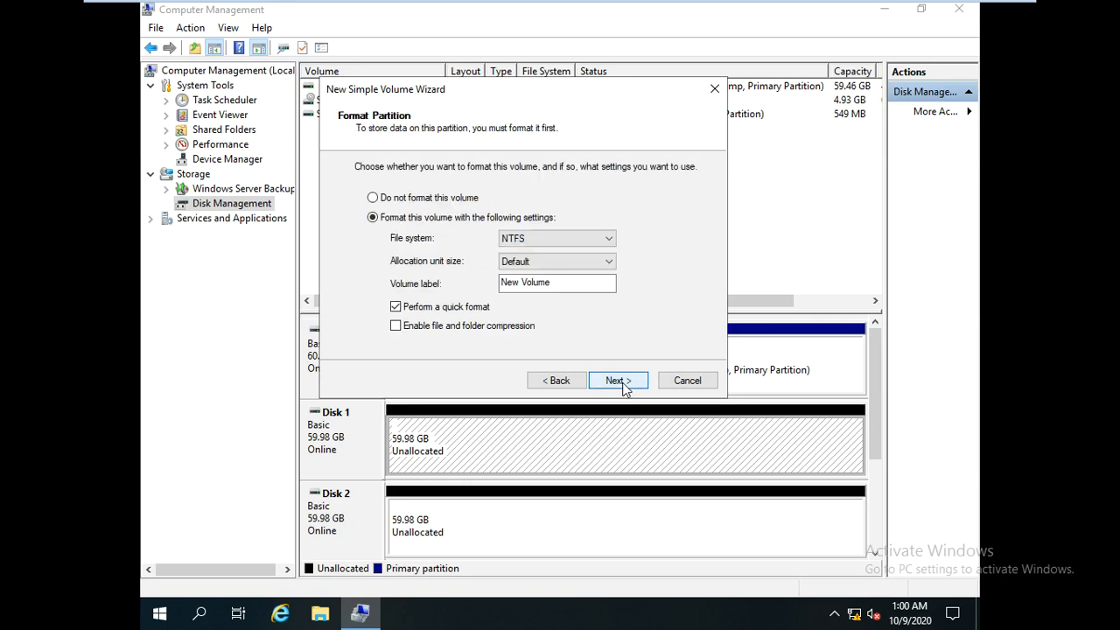
left_click(617, 380)
left_click(617, 381)
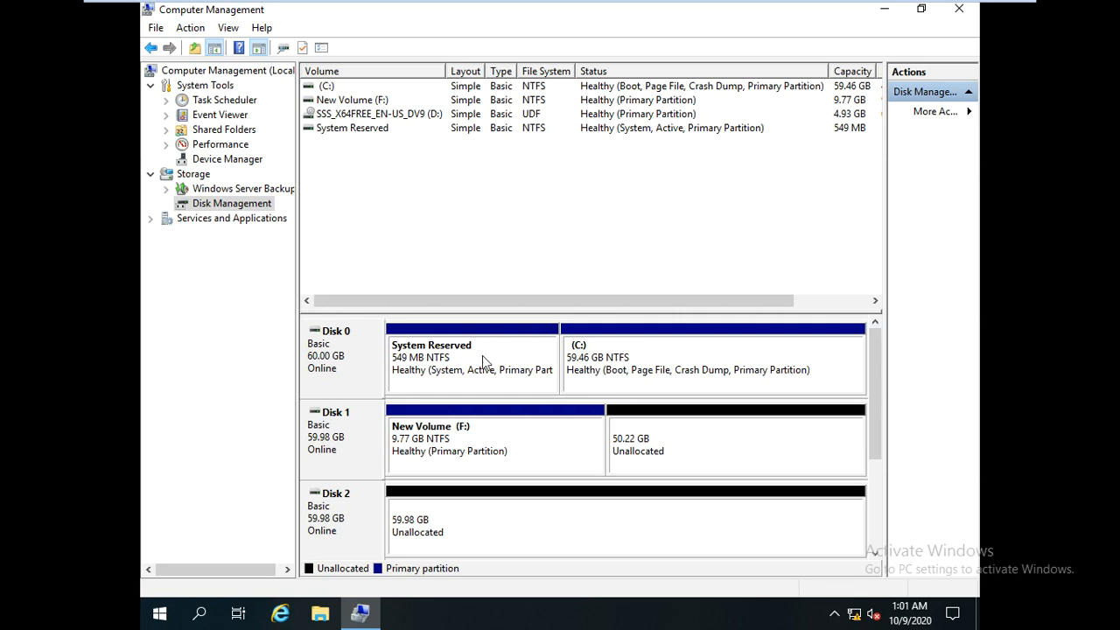
left_click(480, 451)
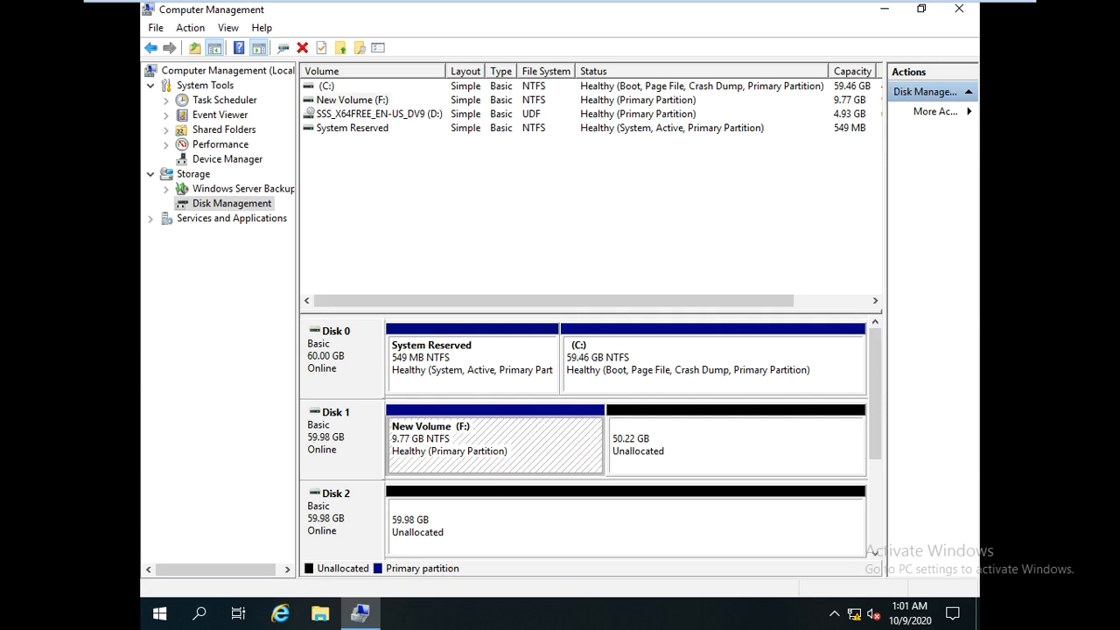
left_click(348, 100)
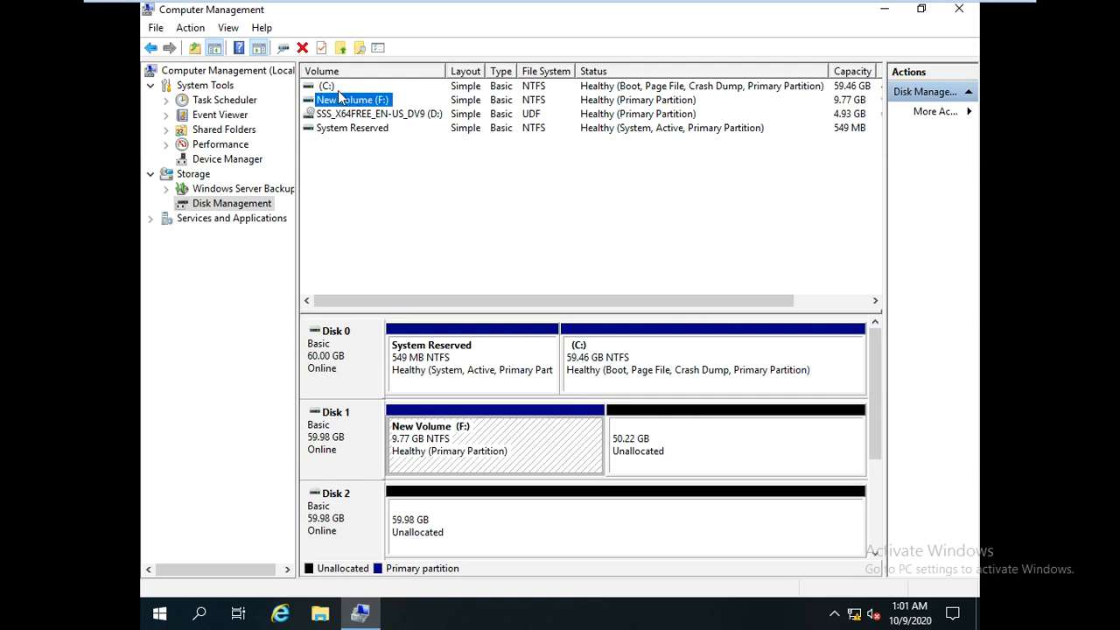
left_click(323, 87)
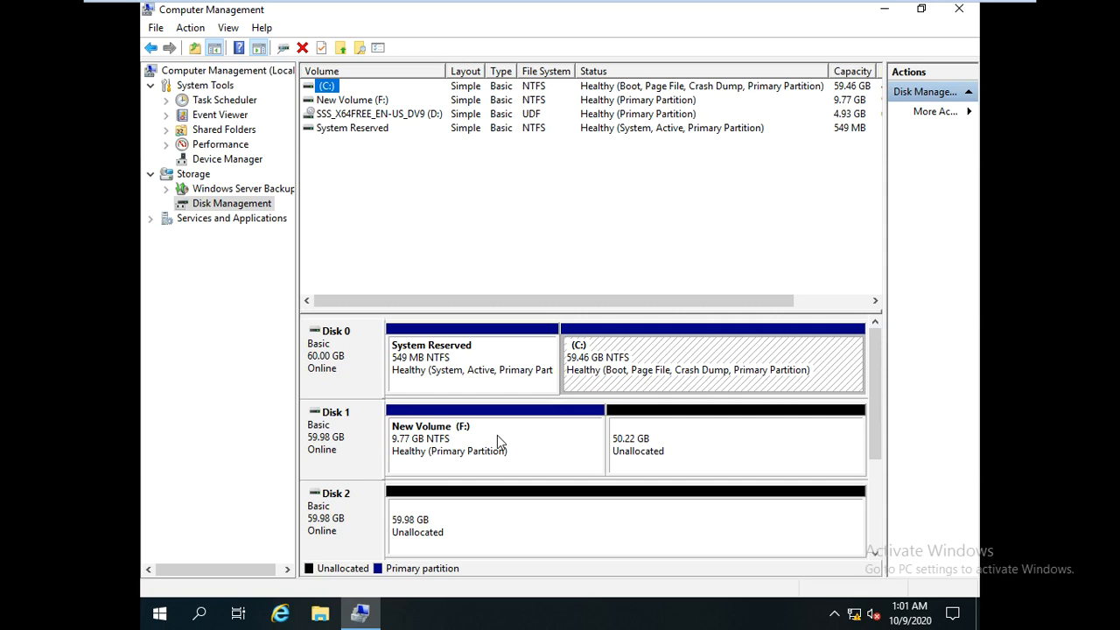
- Try to create a quick-formatted NTFS spanned volume G across Disks 1 and 2, declining the conversion of the basic disks to dynamic
right_click(735, 448)
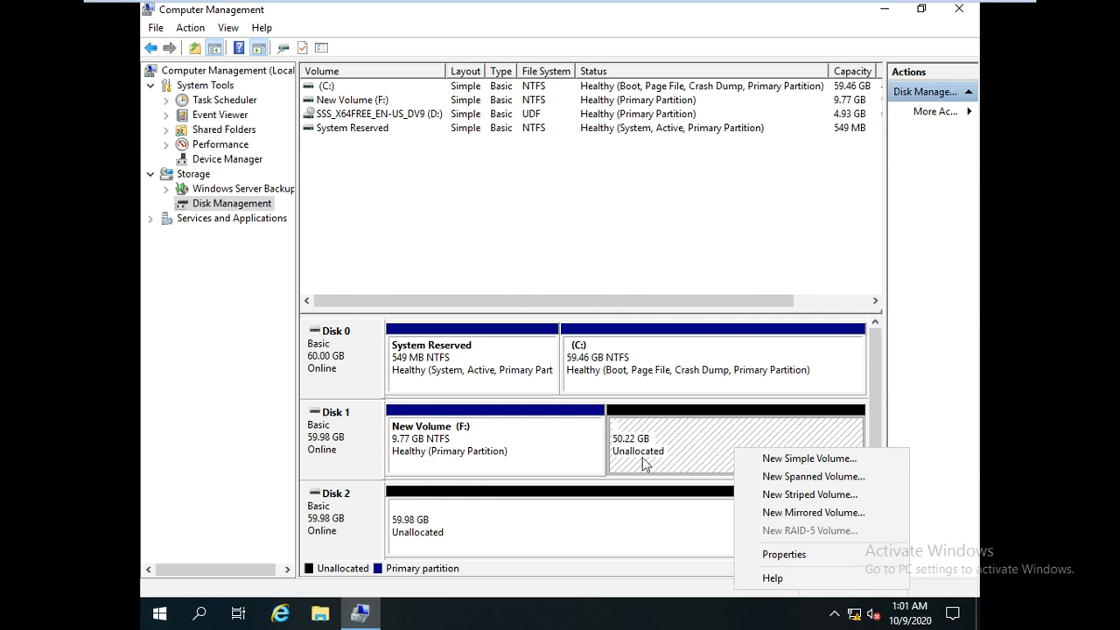
left_click(812, 477)
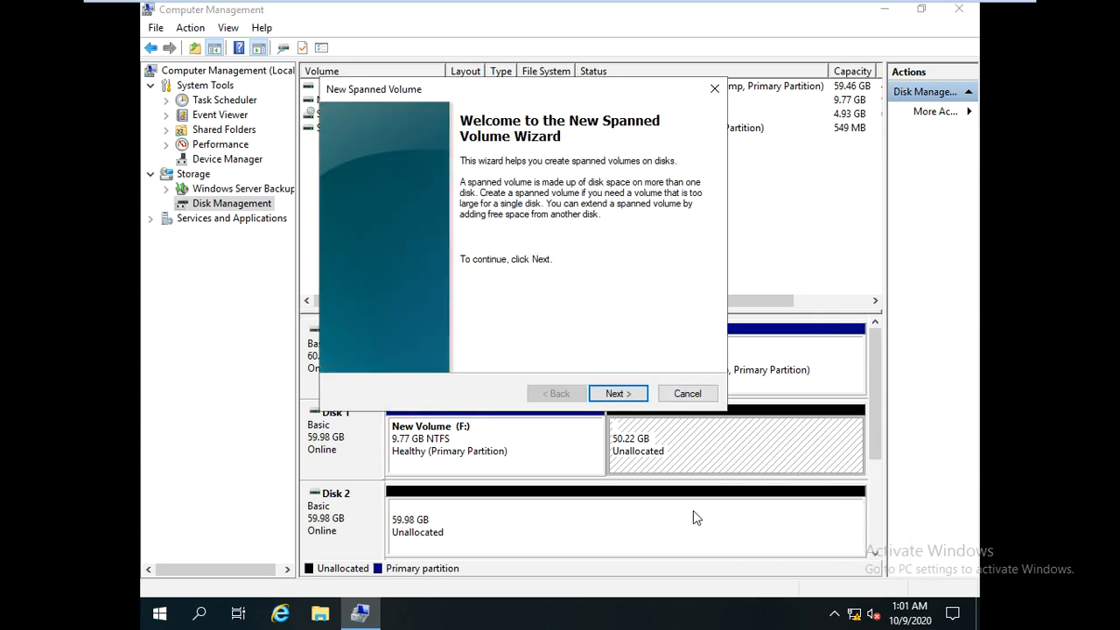
left_click(624, 395)
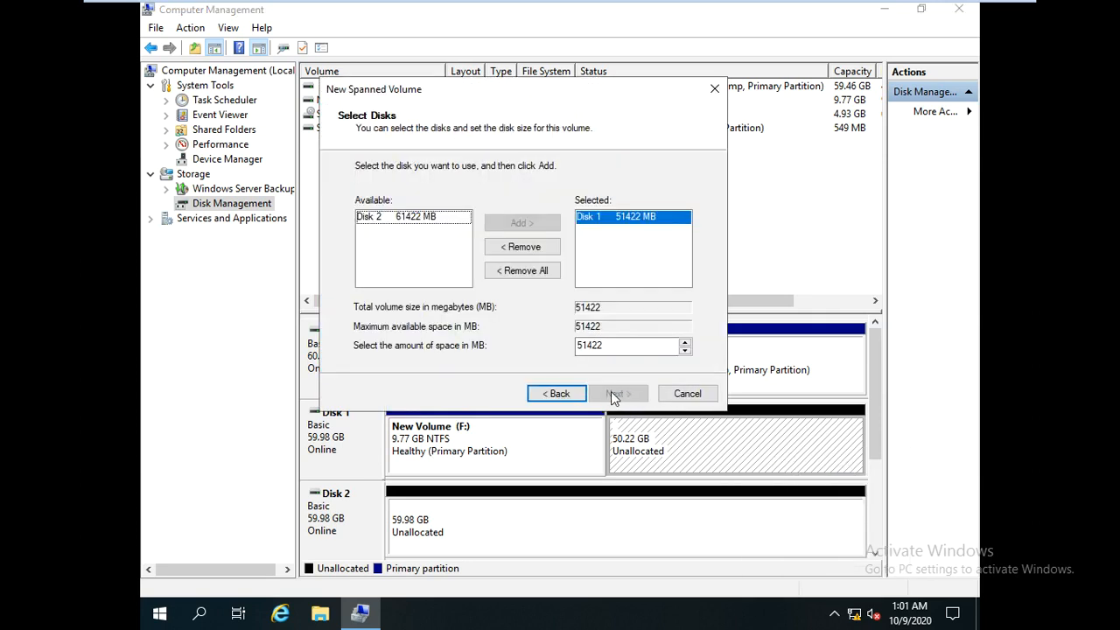
left_click(428, 218)
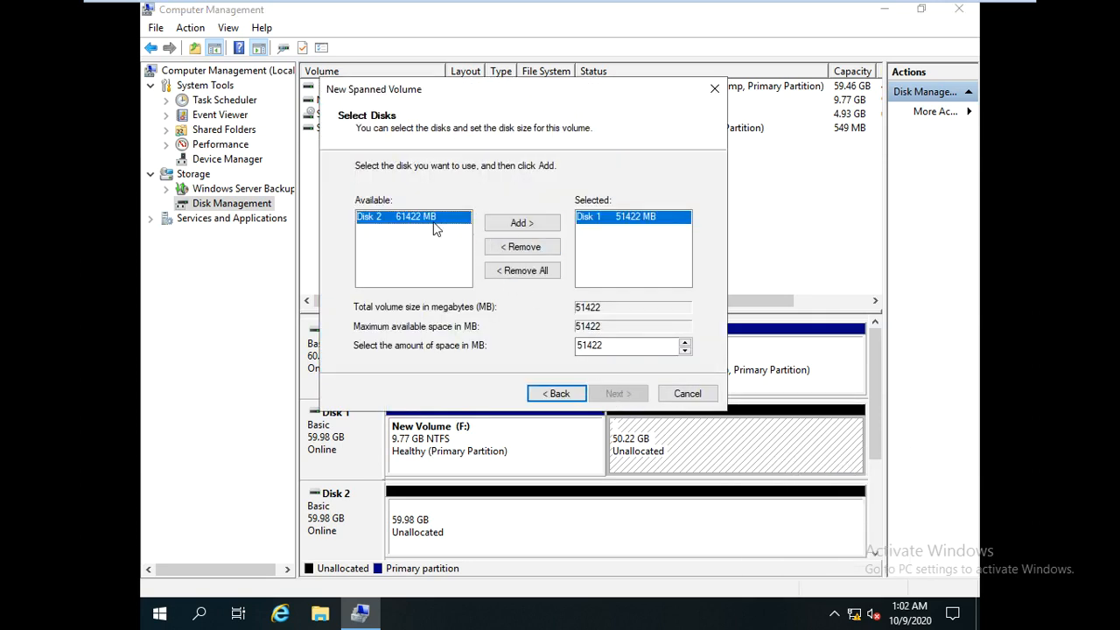
left_click(523, 223)
left_click(619, 393)
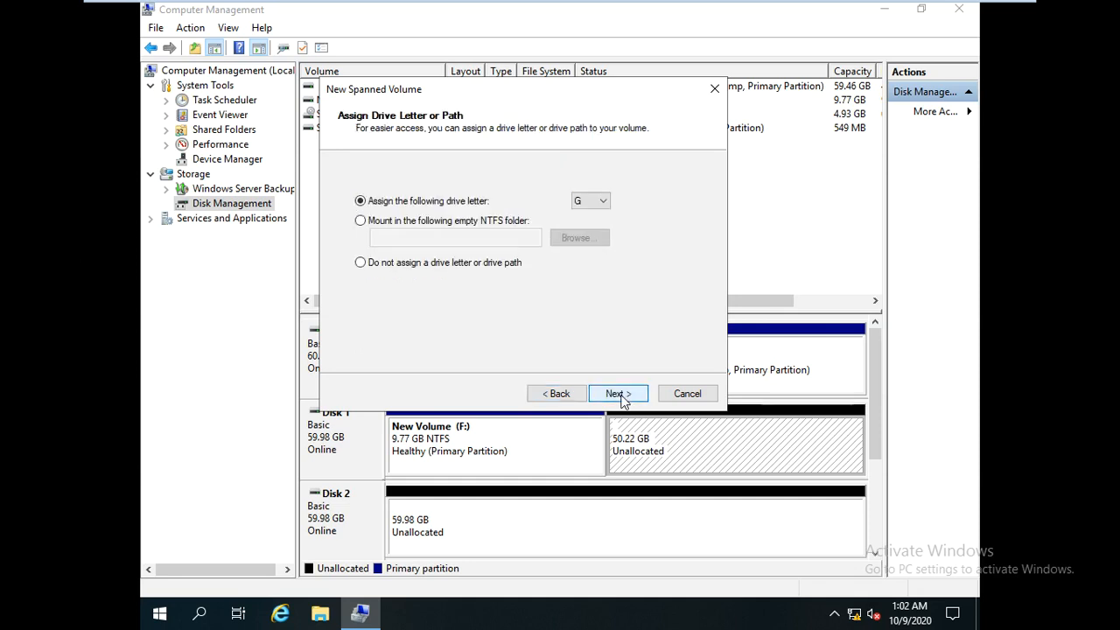
left_click(619, 395)
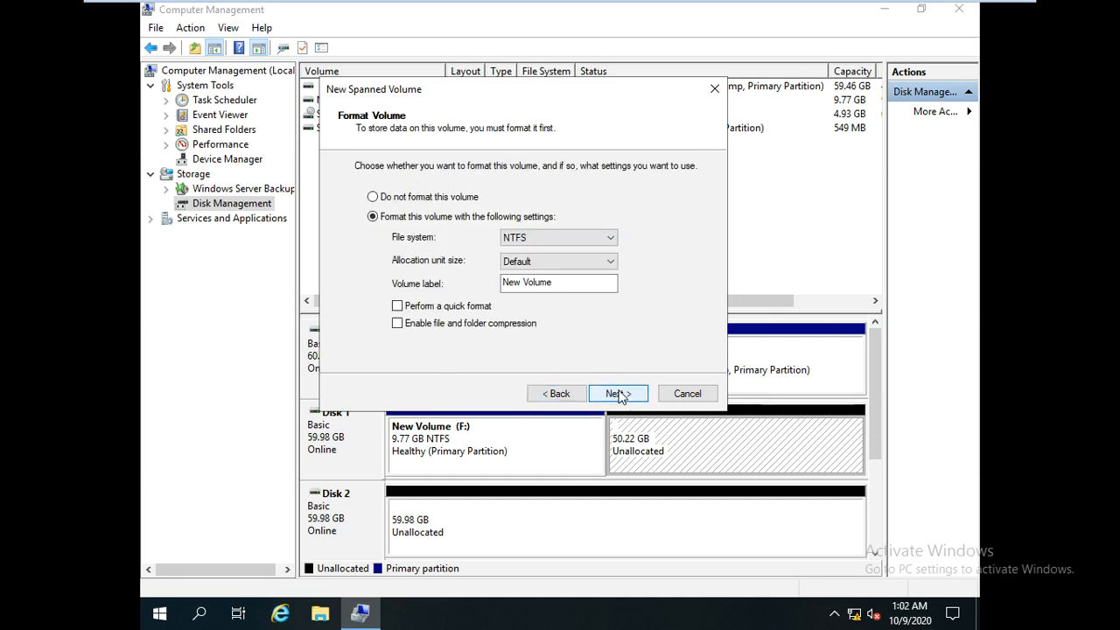
left_click(435, 306)
left_click(618, 393)
left_click(618, 394)
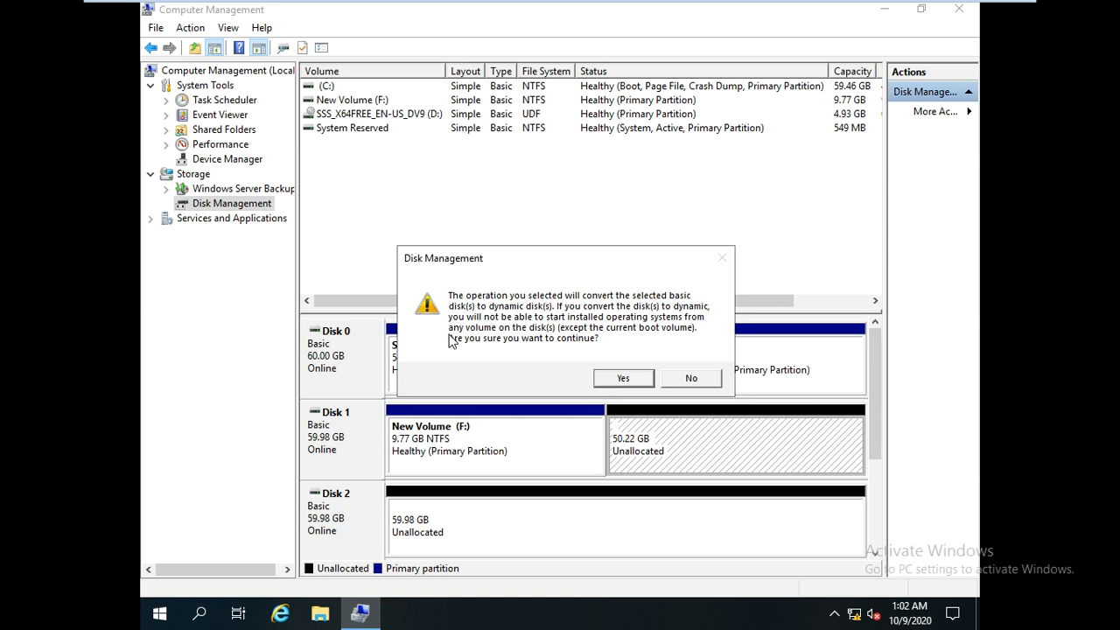
left_click(701, 381)
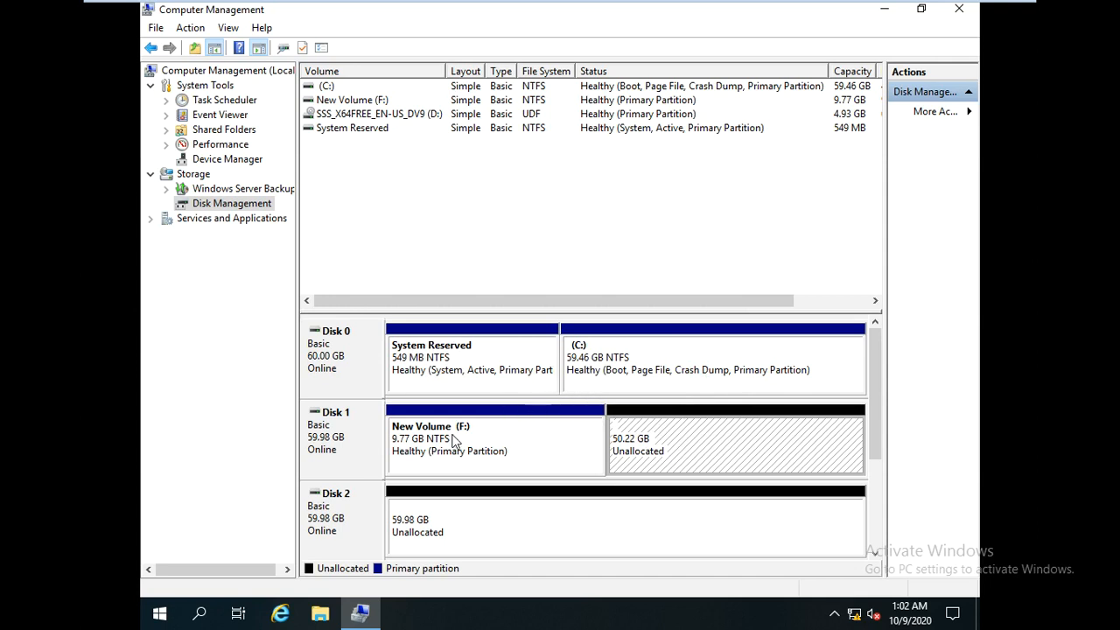
- Delete the New Volume (F:) partition from Disk 1
right_click(486, 436)
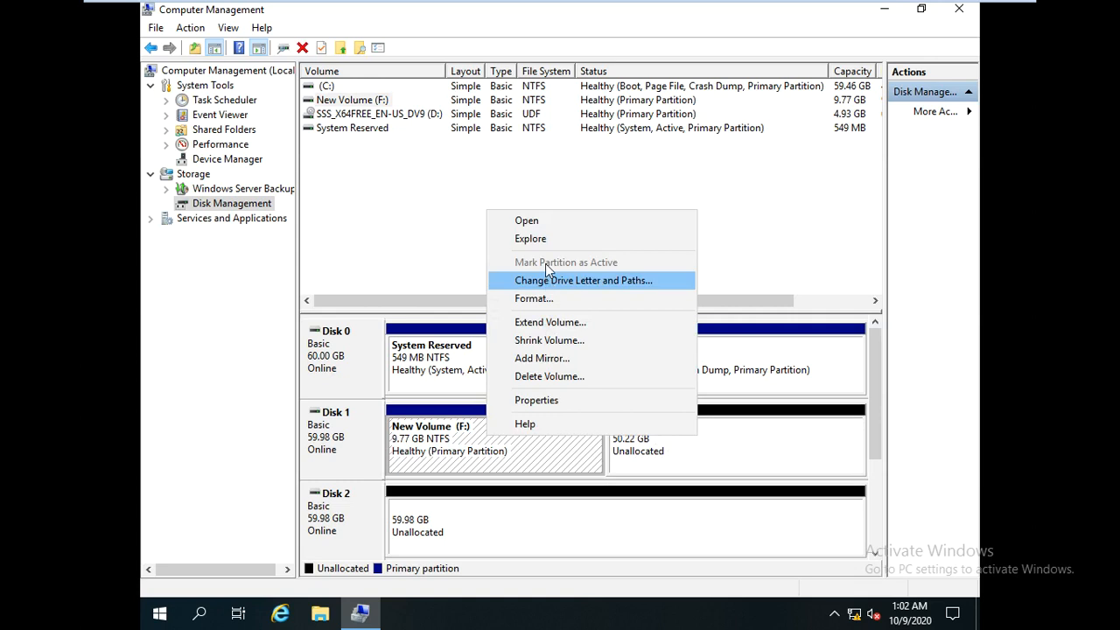
left_click(547, 377)
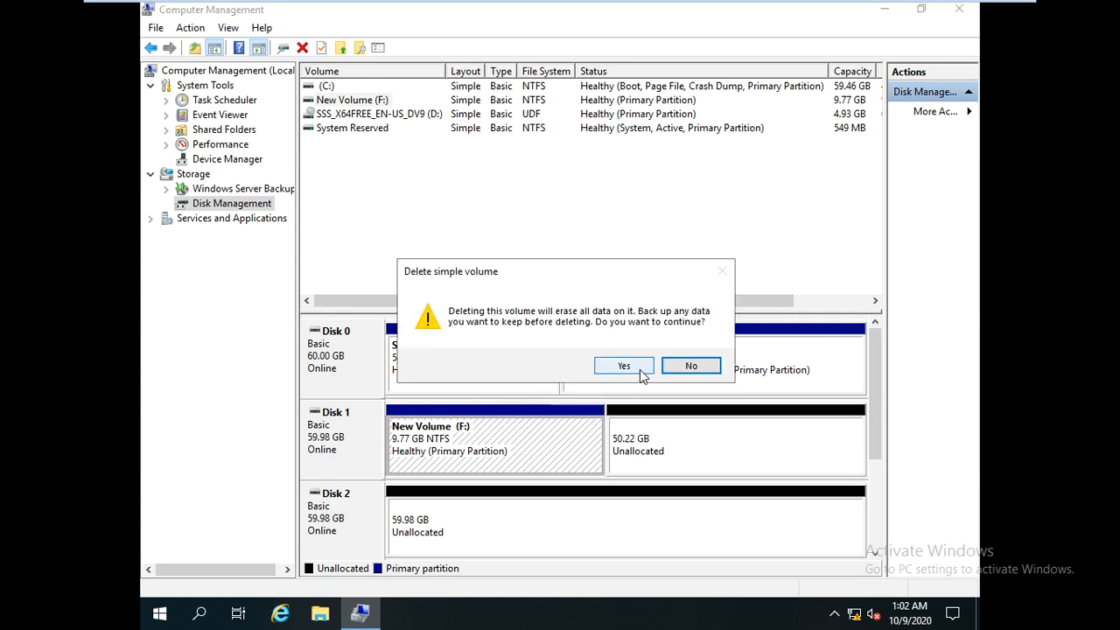
left_click(623, 366)
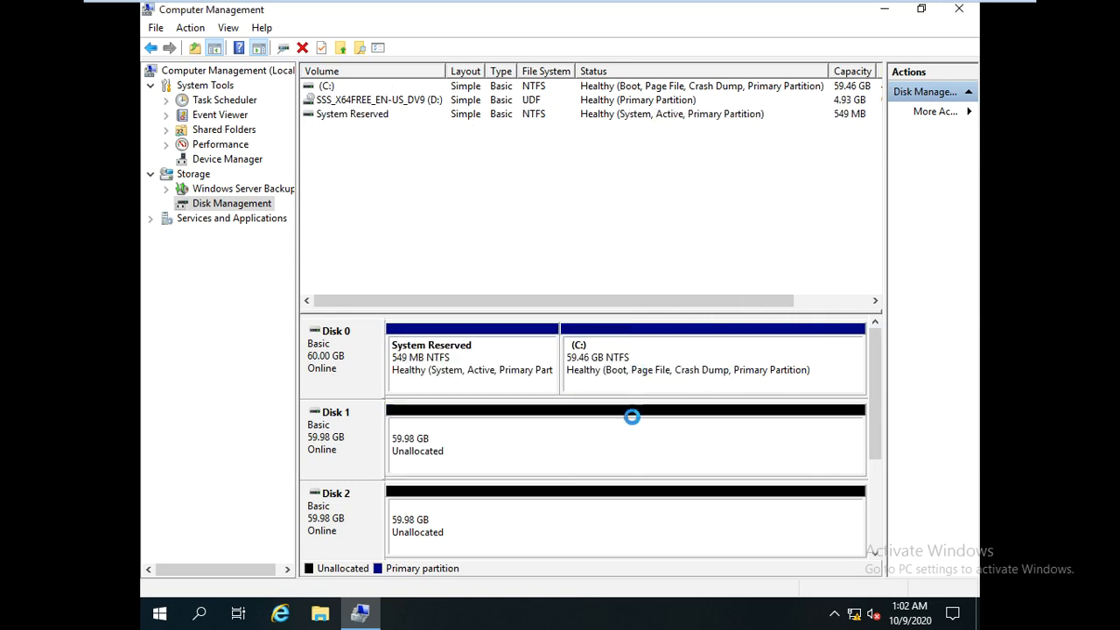
- Convert Disk 1 and Disk 2 from basic to dynamic disks
right_click(346, 430)
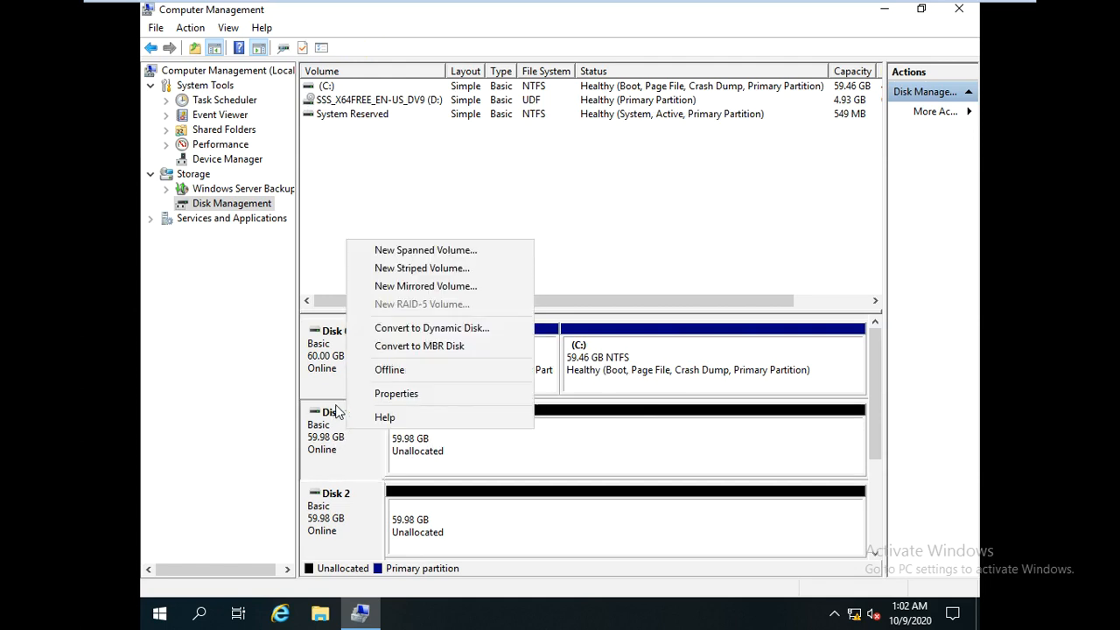
left_click(449, 328)
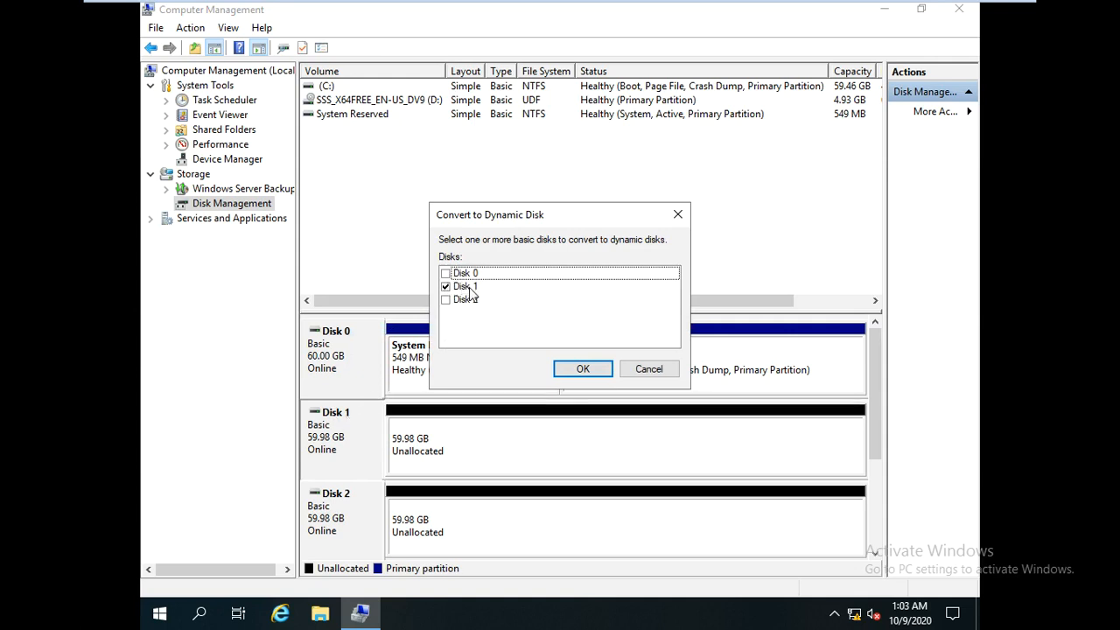
left_click(585, 368)
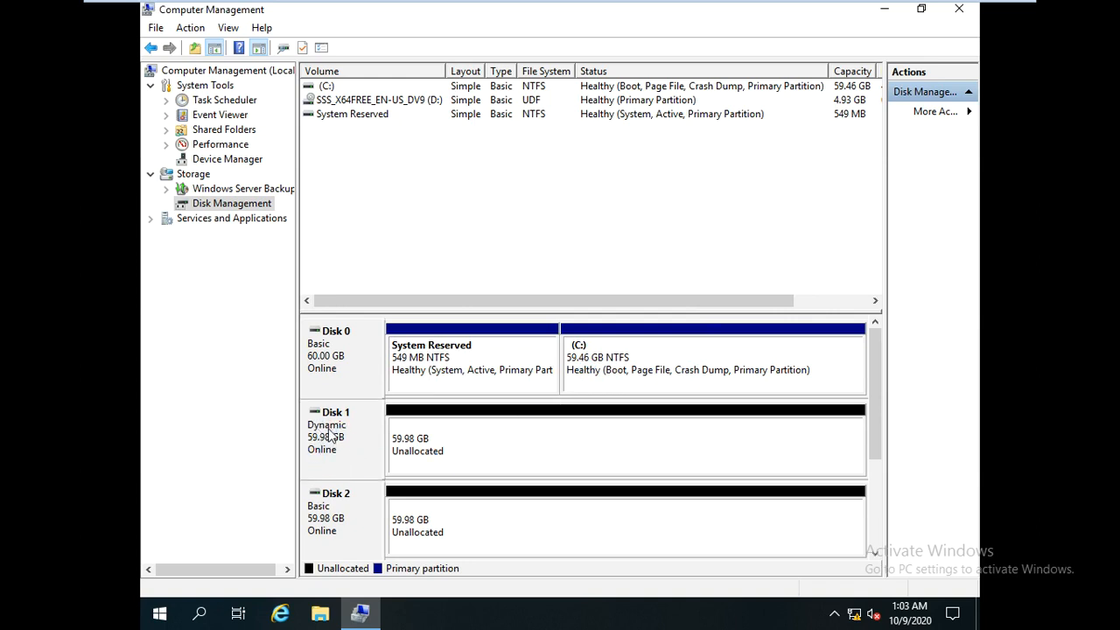
left_click(338, 523)
right_click(374, 507)
left_click(453, 401)
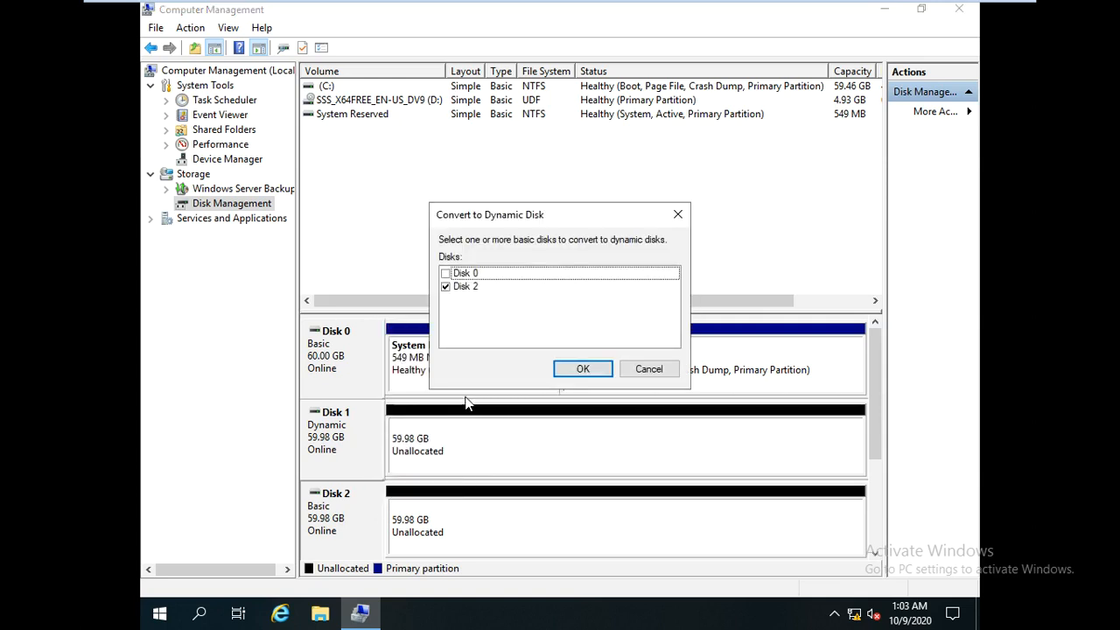
left_click(602, 370)
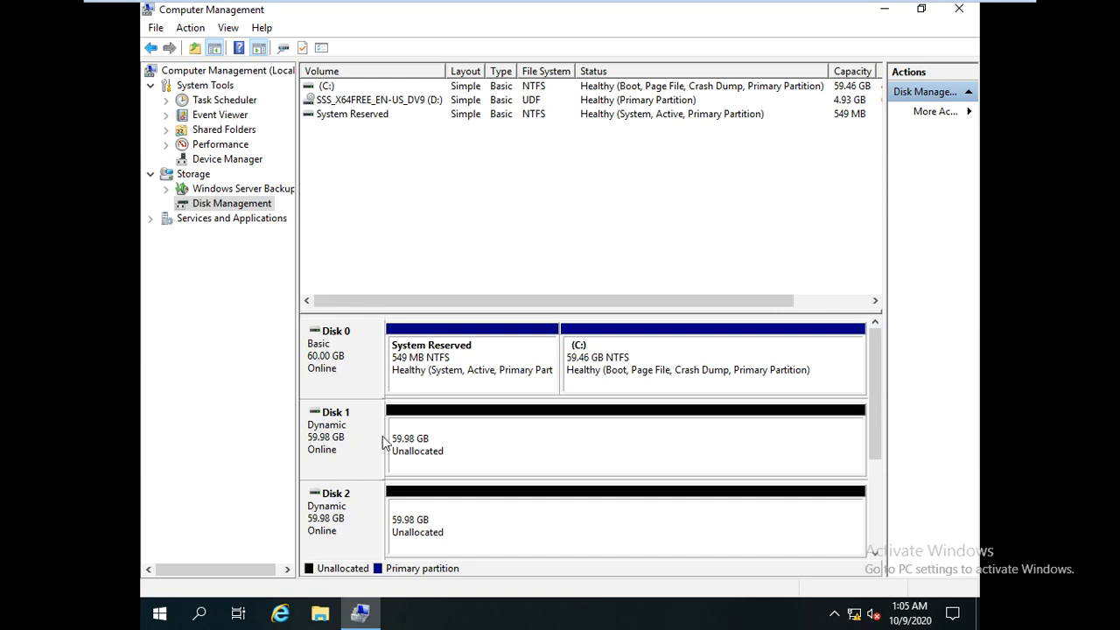
- Set up a new spanned volume from the unallocated space on dynamic Disks 1 and 2, allotting 10000 MB from each
right_click(444, 450)
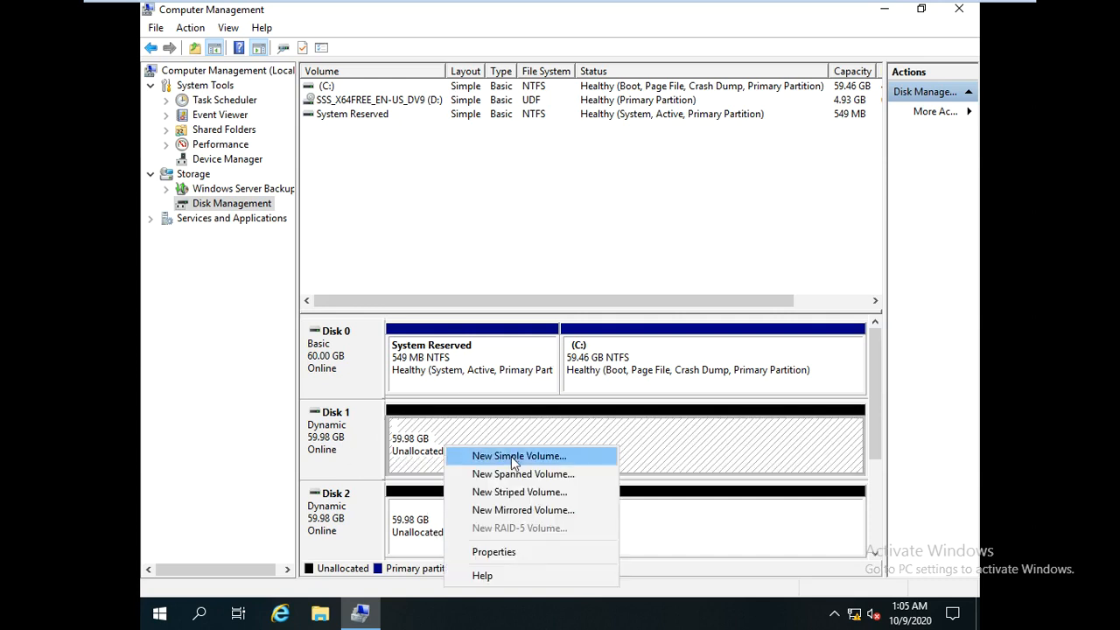
left_click(557, 476)
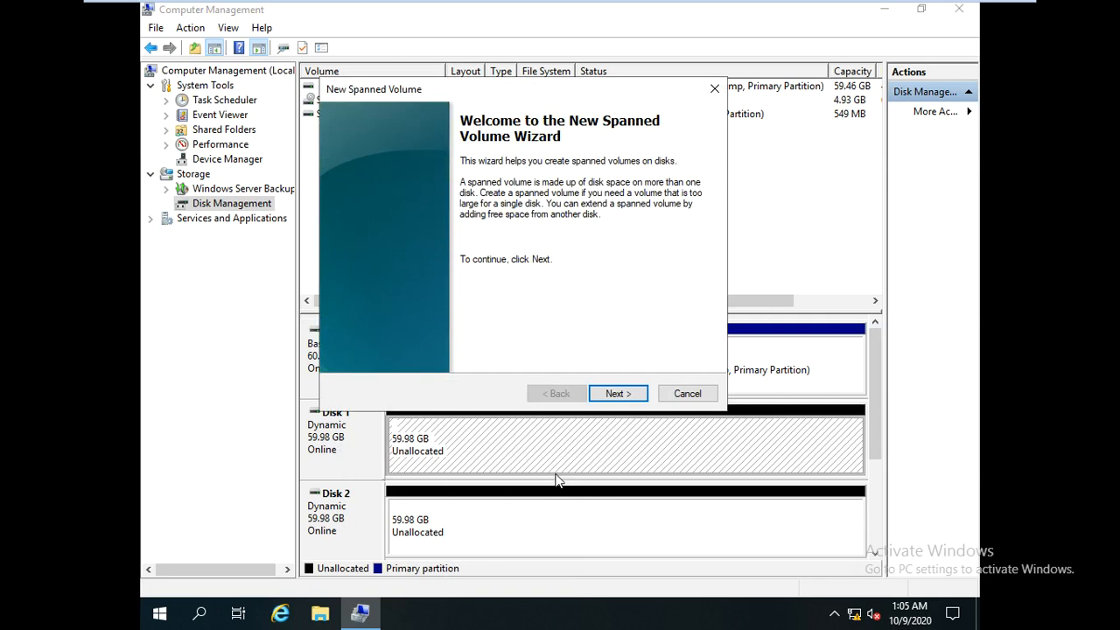
left_click(617, 394)
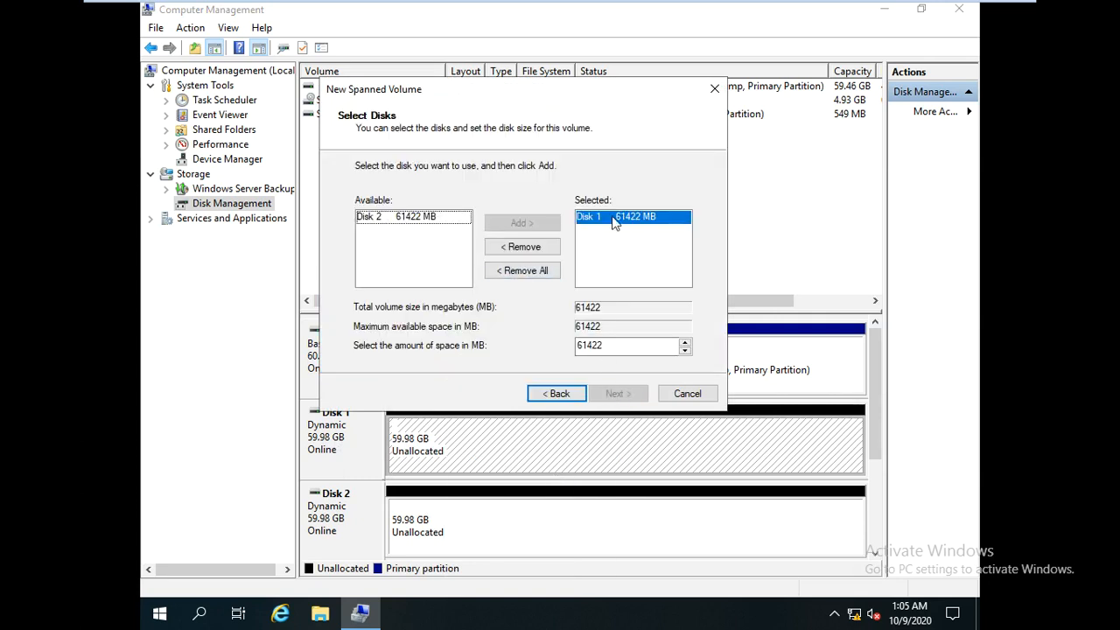
left_click_drag(611, 346, 522, 343)
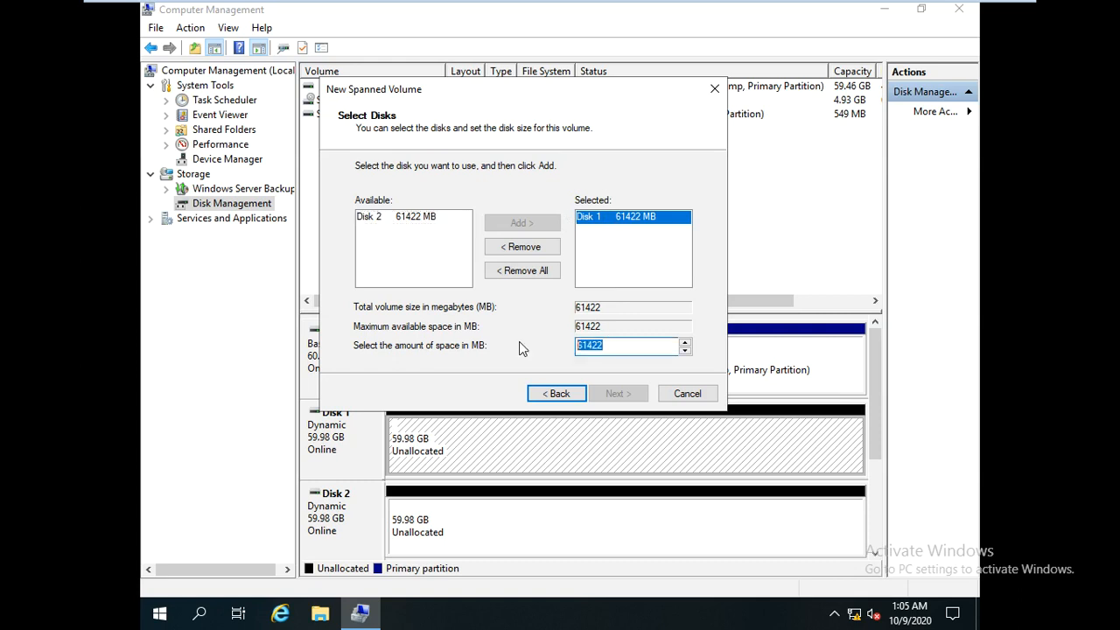
type("100000")
key("BackSpace")
left_click(394, 217)
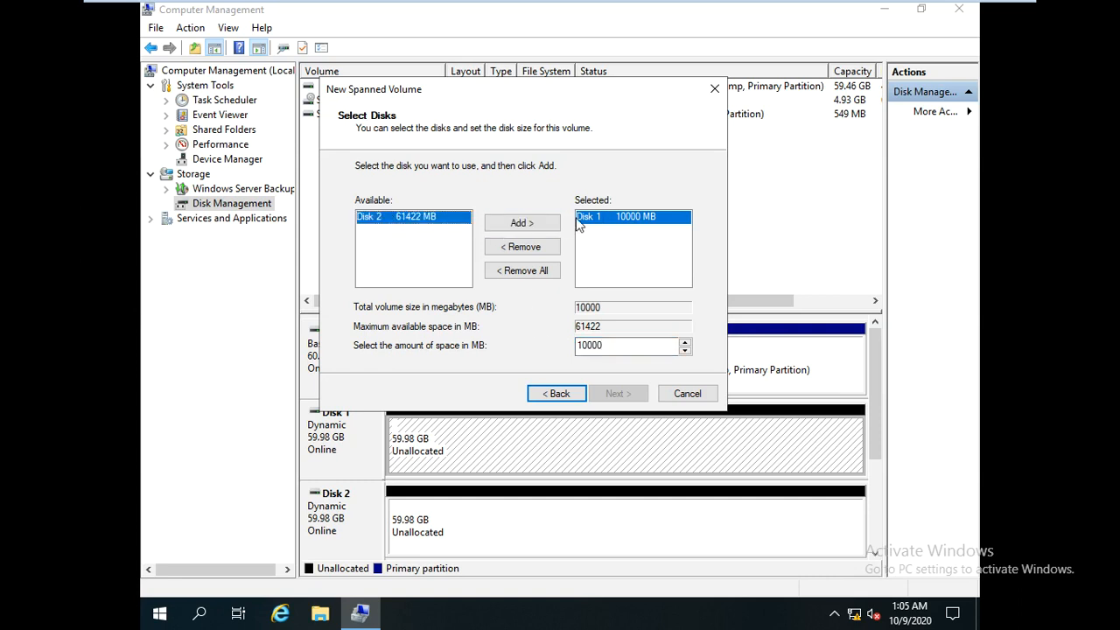
left_click(519, 224)
left_click(600, 225)
double_click(604, 345)
type("10000")
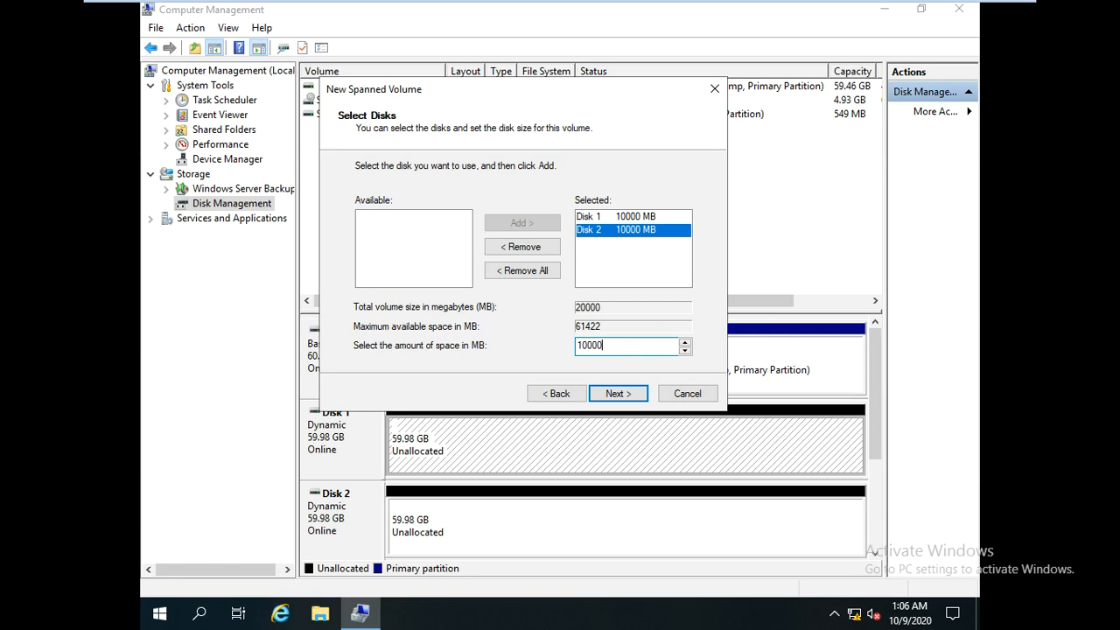
- Create the spanned volume with drive letter F, quick-formatted as NTFS and labelled New Volume
left_click(616, 395)
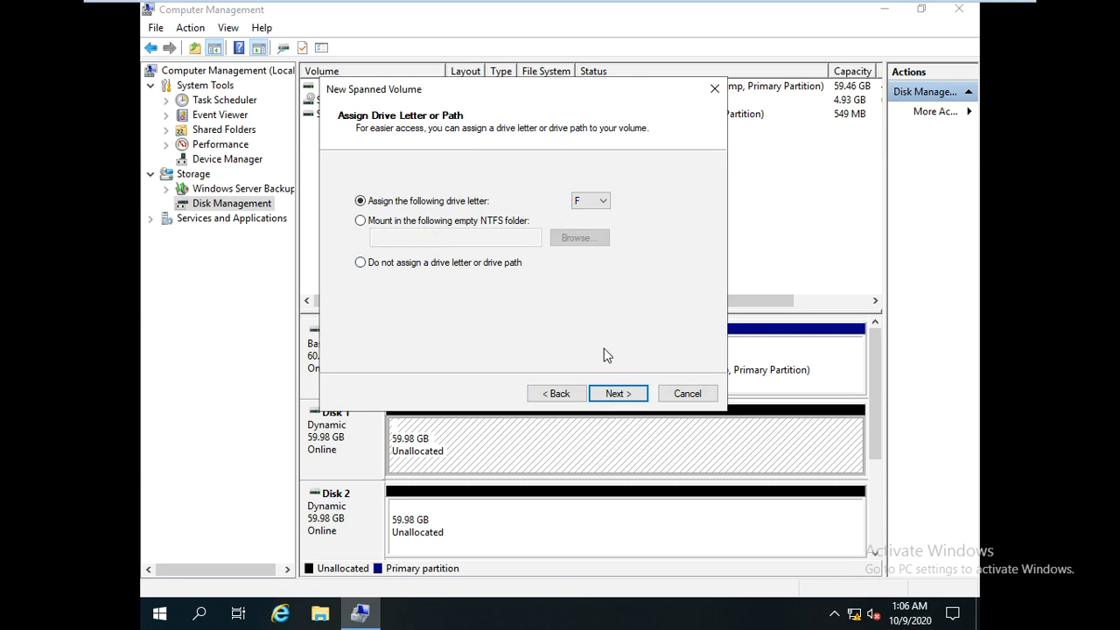
left_click(624, 395)
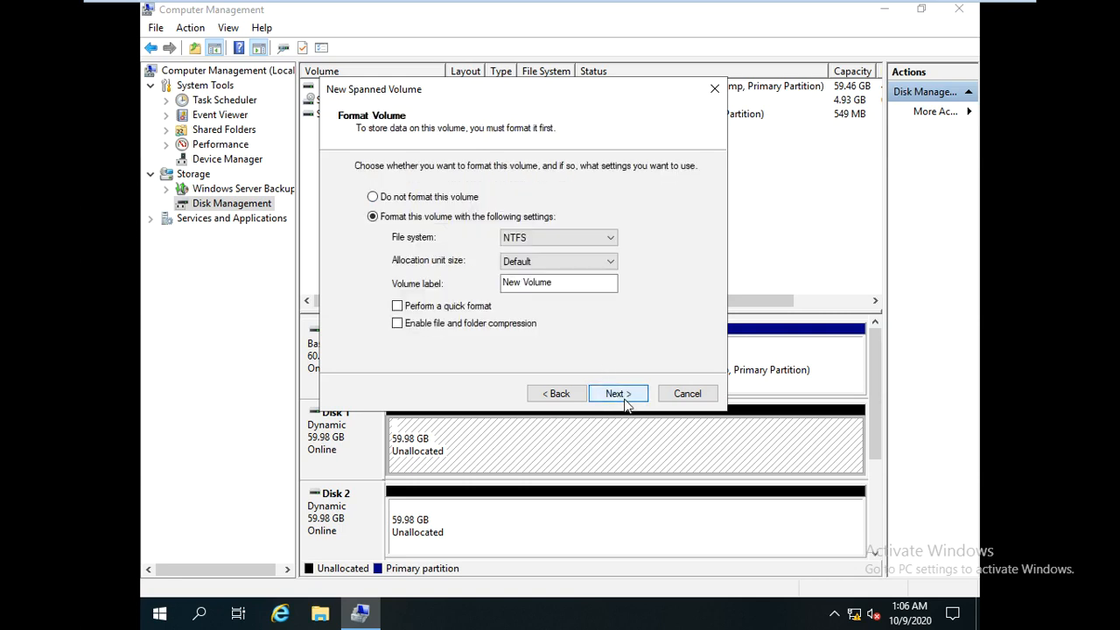
left_click(445, 308)
left_click(618, 394)
left_click(618, 395)
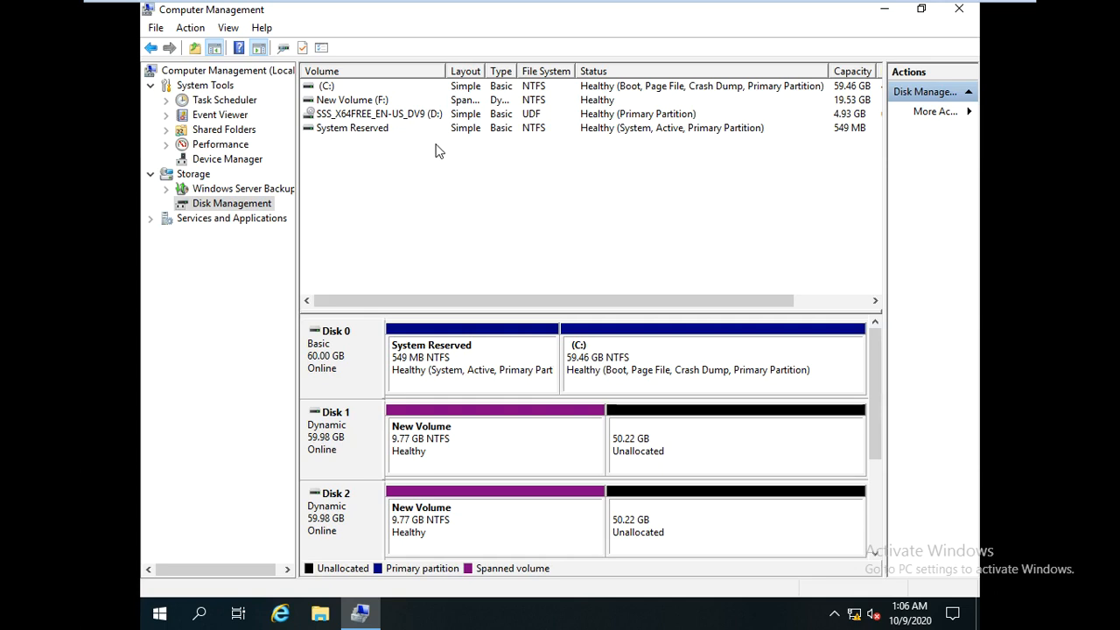
- Widen the Layout and Type columns of the volume list so their entries can be read in full
left_click_drag(484, 74, 534, 74)
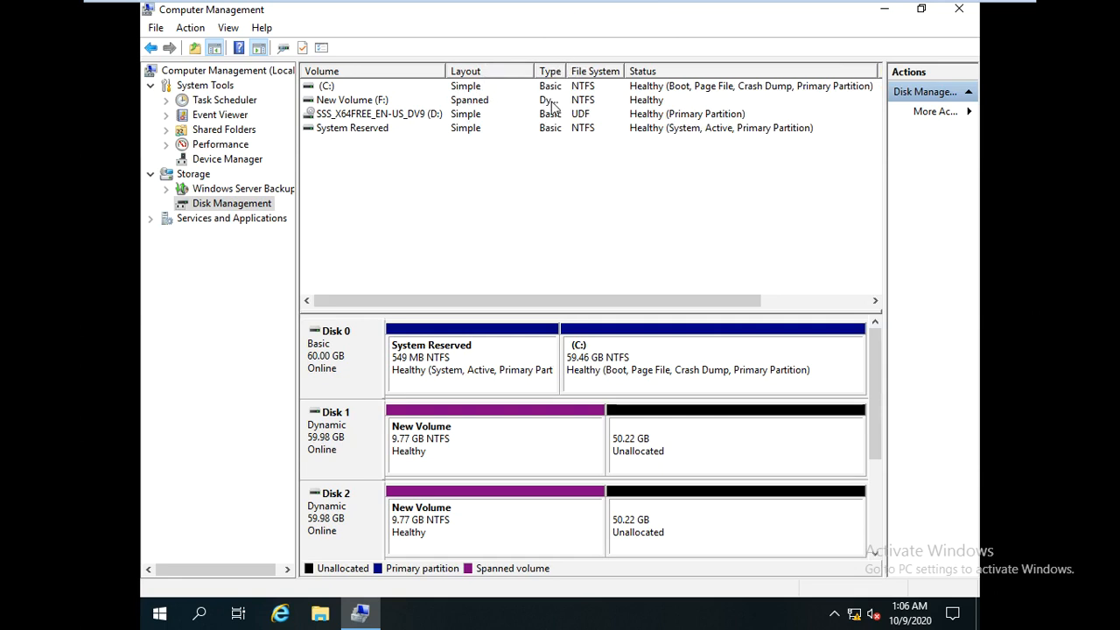
left_click_drag(565, 74, 589, 73)
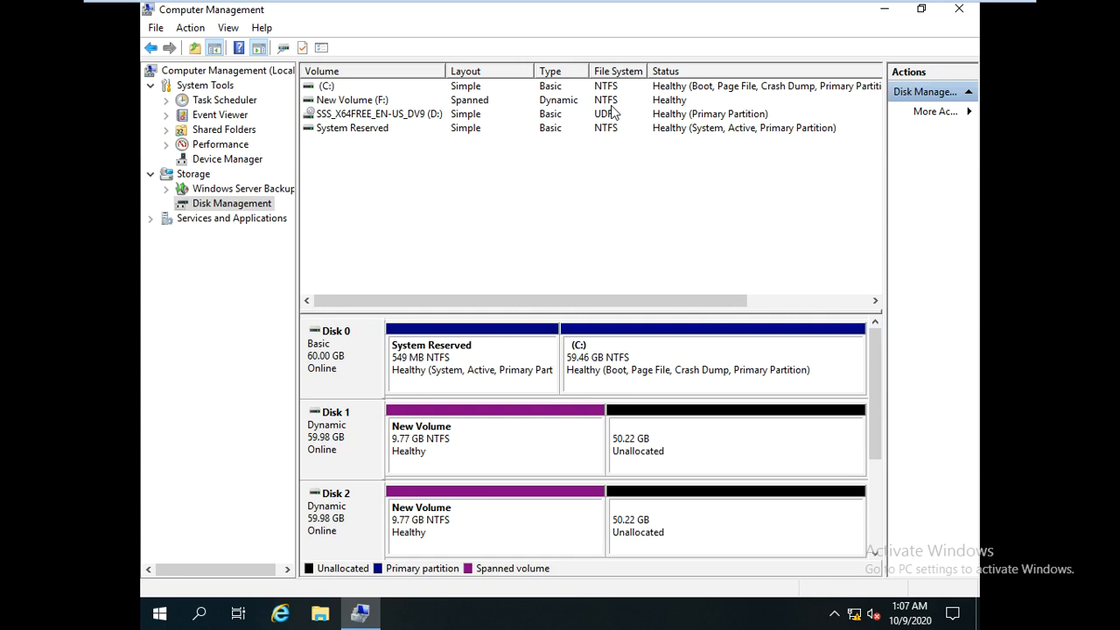
- Delete the spanned New Volume (F:) from Disks 1 and 2, accepting the loss of its data
right_click(520, 450)
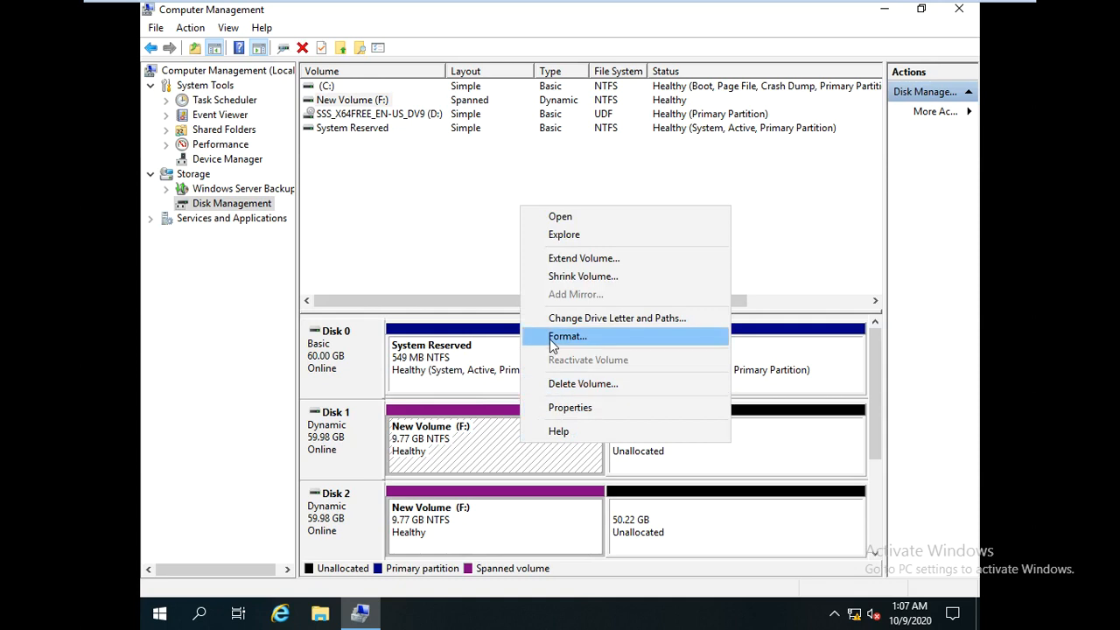
left_click(561, 385)
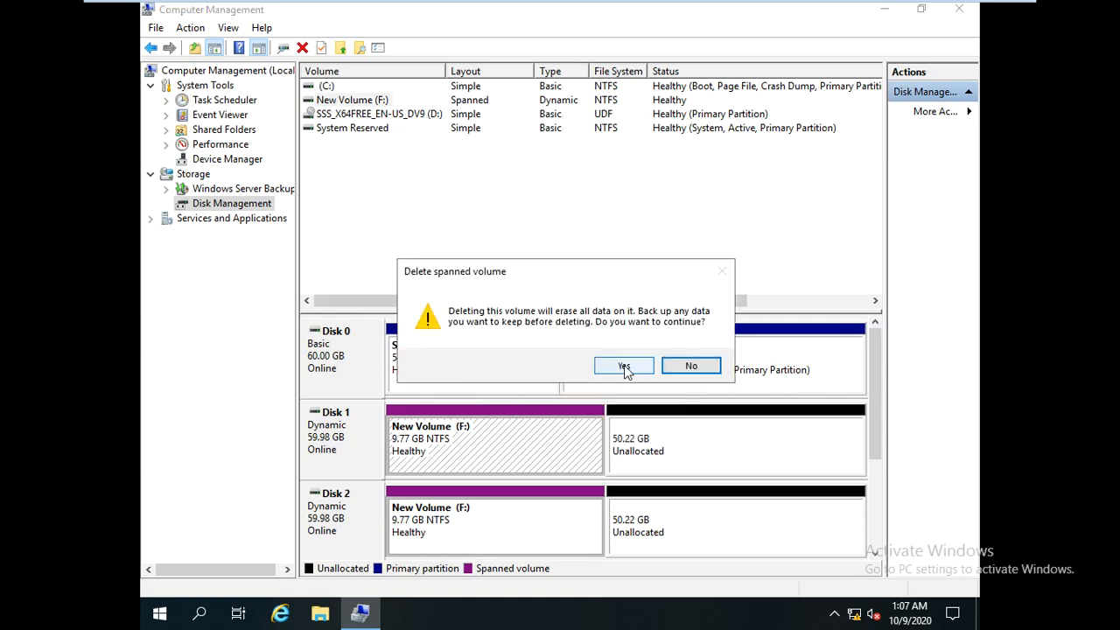
left_click(623, 365)
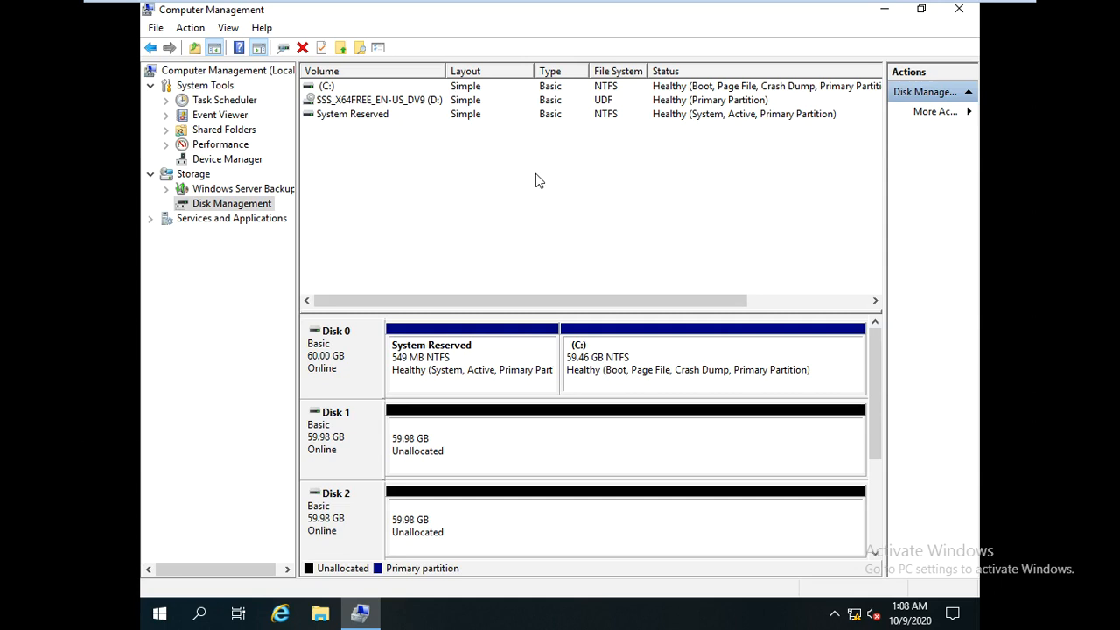
right_click(441, 436)
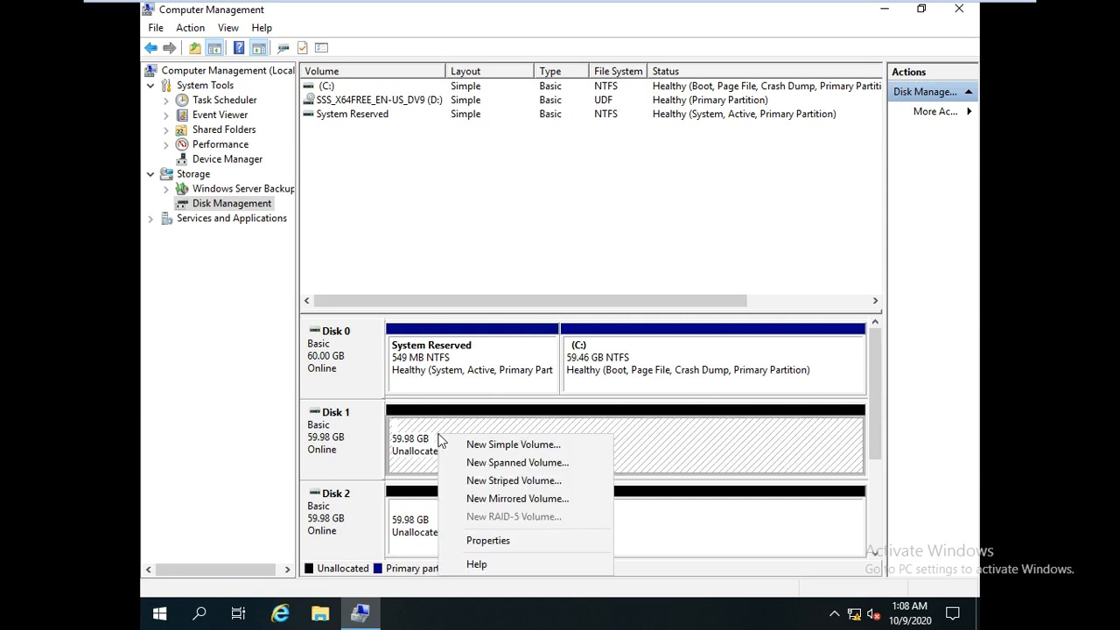
left_click(537, 498)
left_click(617, 394)
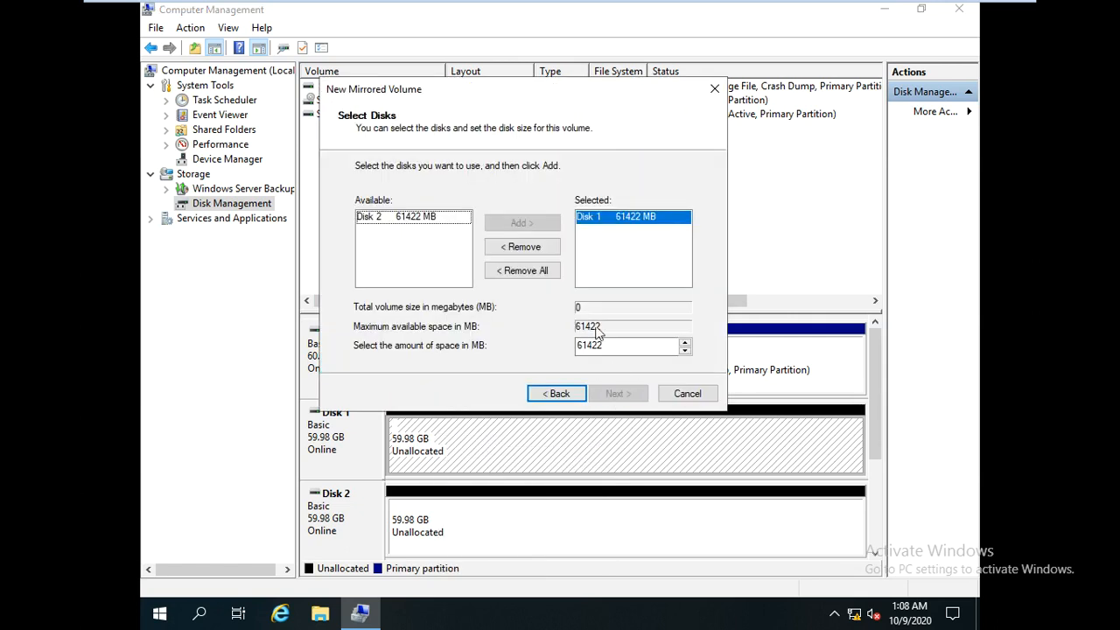
key("Tab")
type("10")
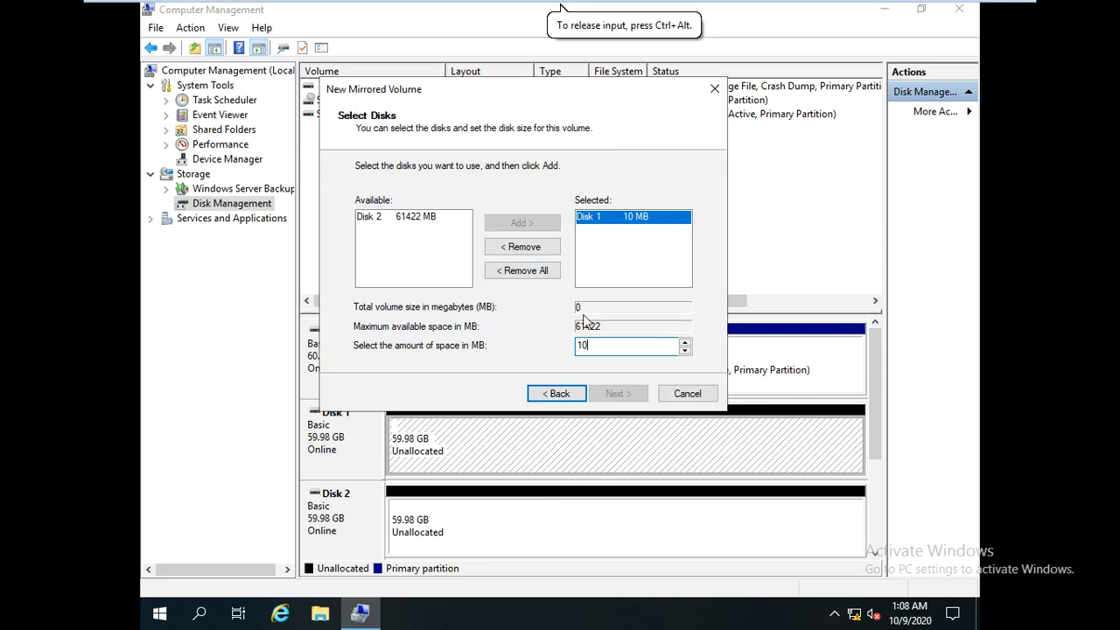
left_click(687, 394)
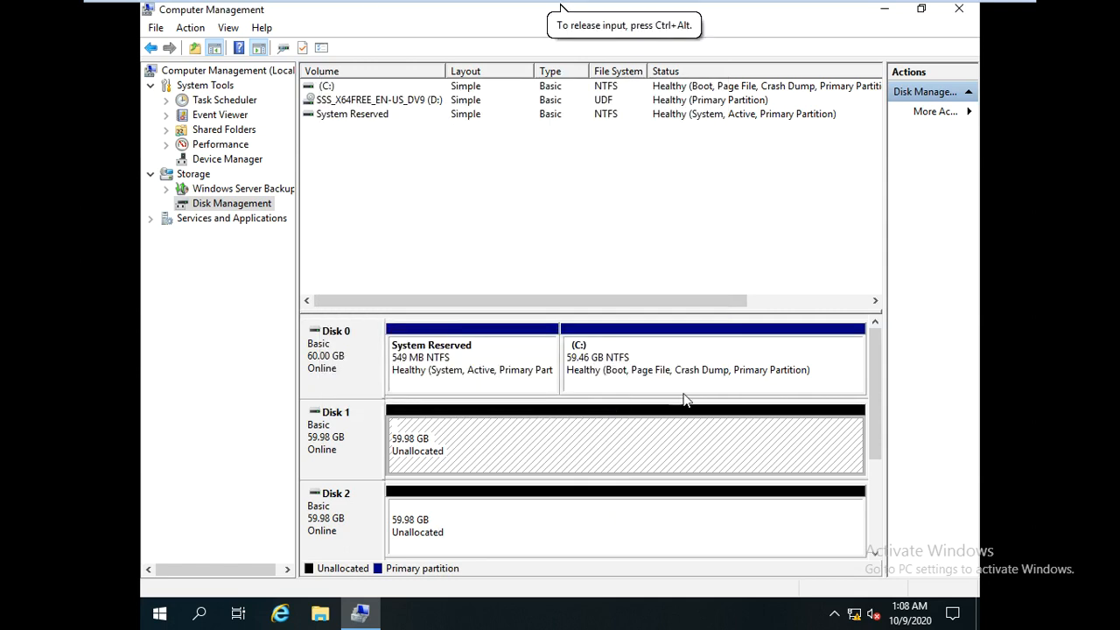
- Set up a new spanned volume on basic Disks 1 and 2, using 10000 MB of Disk 1 and 61422 MB of Disk 2
right_click(455, 452)
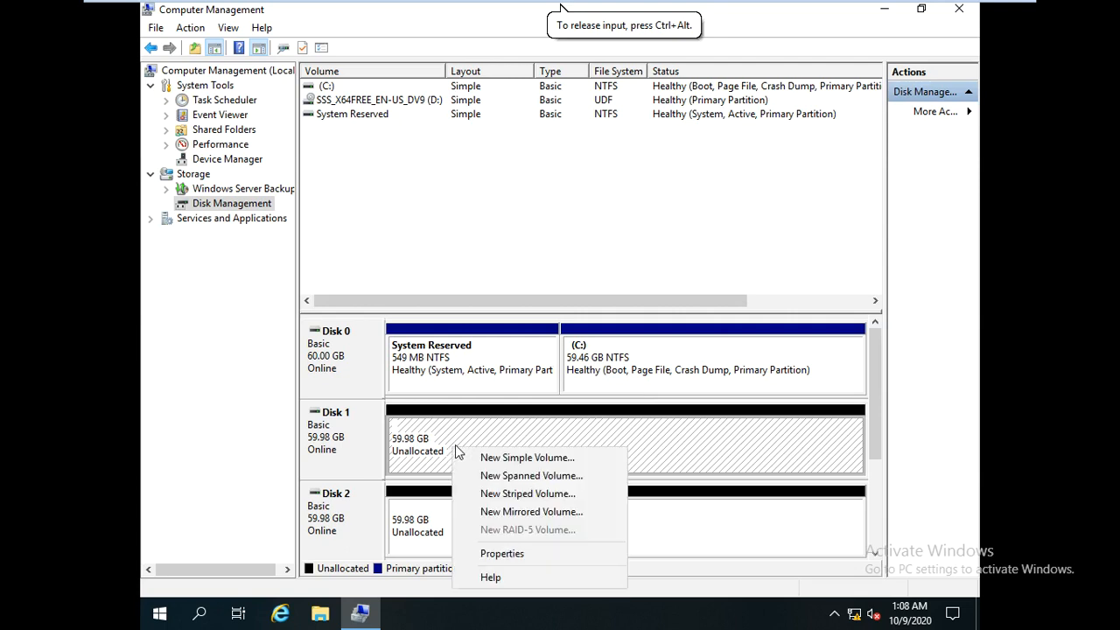
left_click(515, 478)
left_click(615, 391)
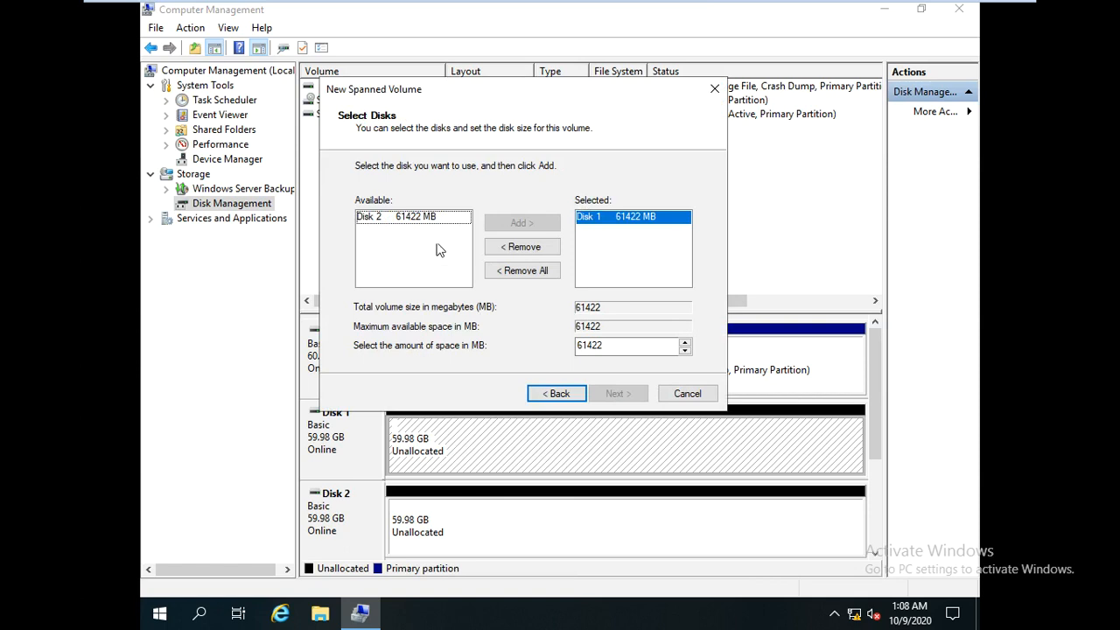
left_click(408, 224)
type("10000")
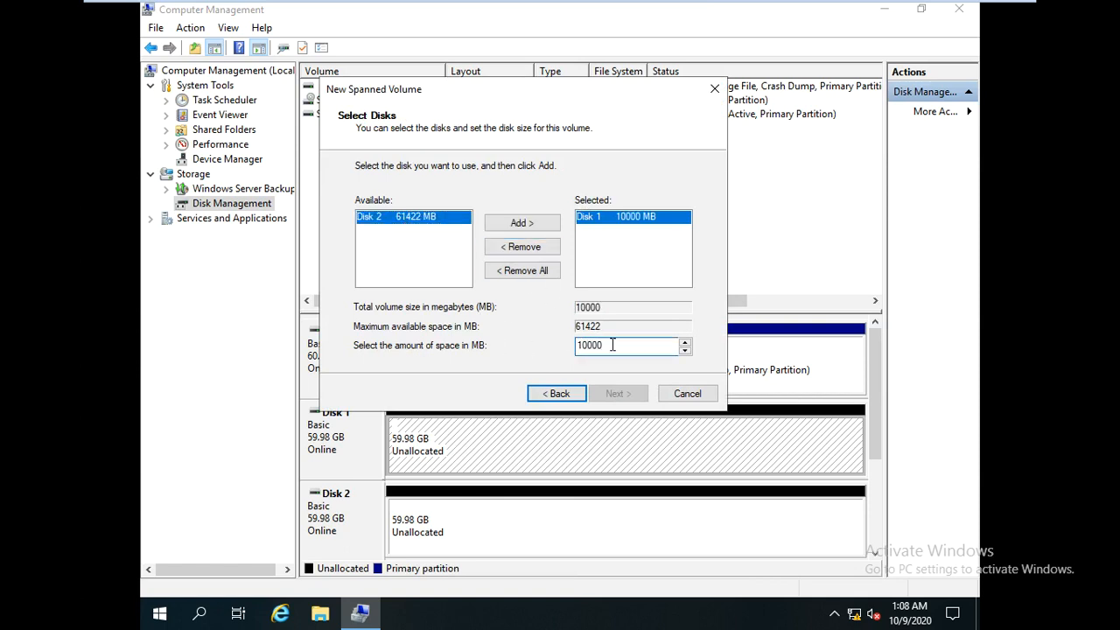
left_click(504, 228)
left_click_drag(618, 347, 535, 343)
type("10000")
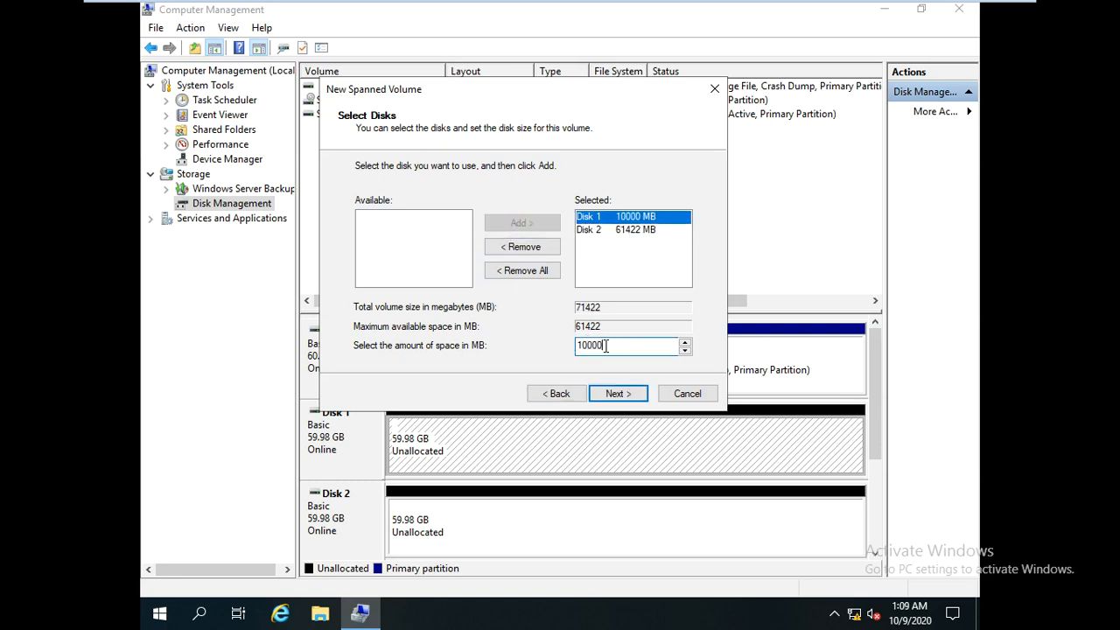
- Create the spanned volume as quick-formatted NTFS with drive letter F, accepting the conversion of the basic disks to dynamic
left_click(624, 394)
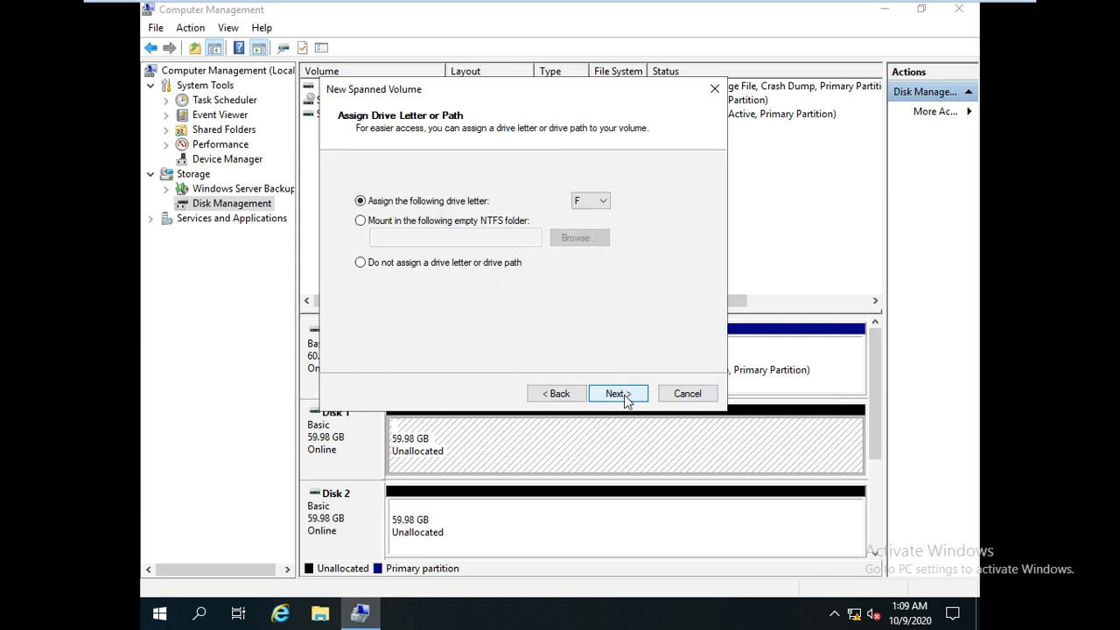
left_click(624, 395)
left_click(459, 306)
left_click(608, 394)
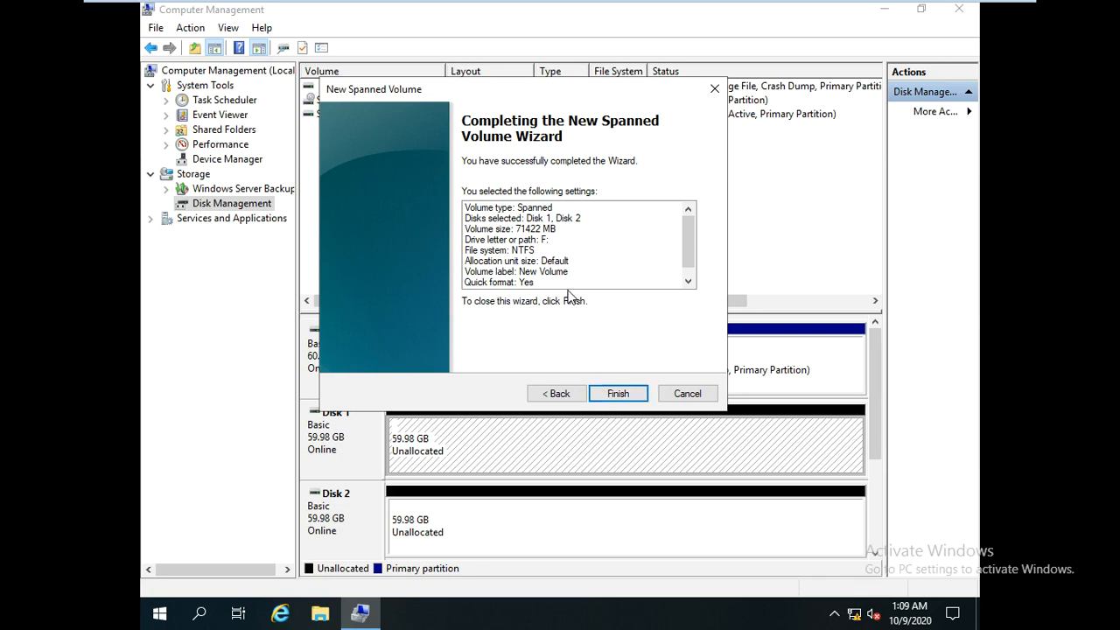
left_click(618, 394)
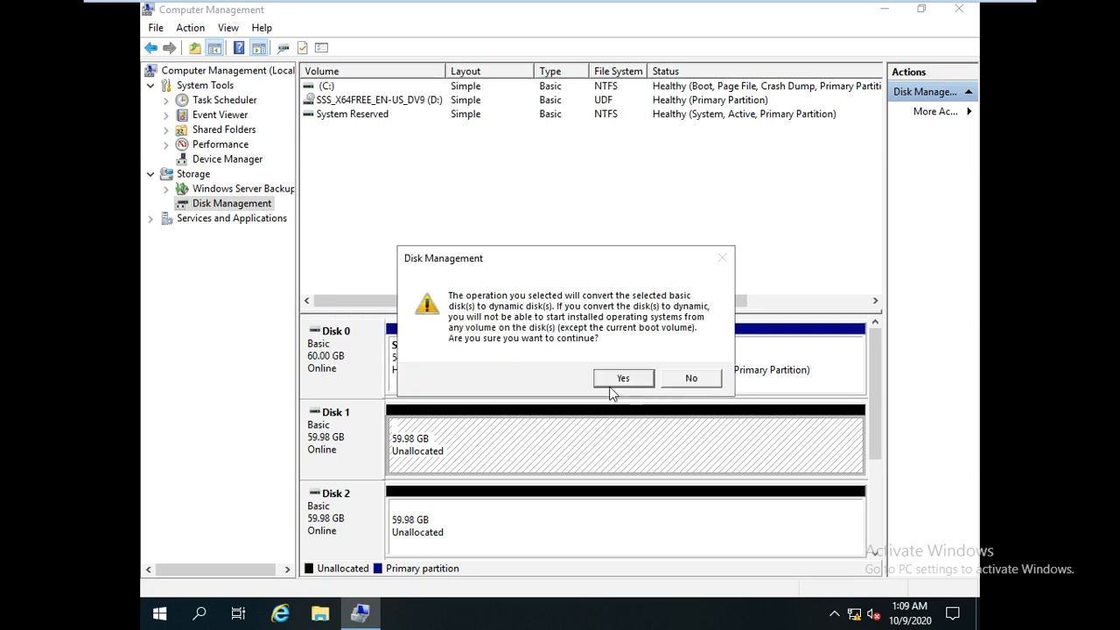
left_click(623, 379)
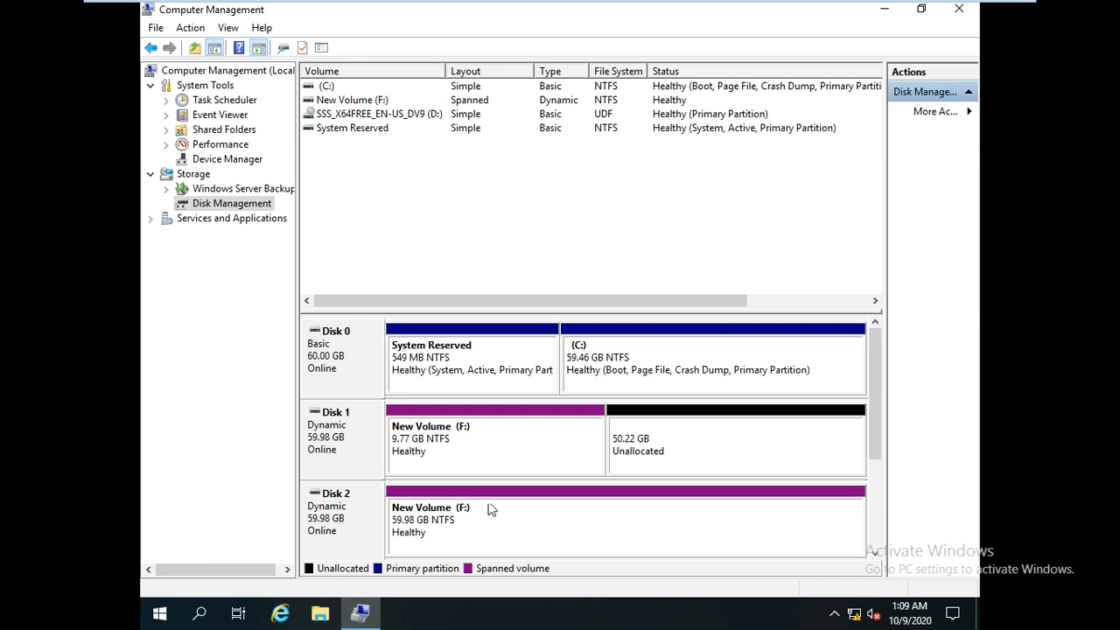
- Delete the spanned volume F that covers part of Disk 1 and all of Disk 2
right_click(491, 433)
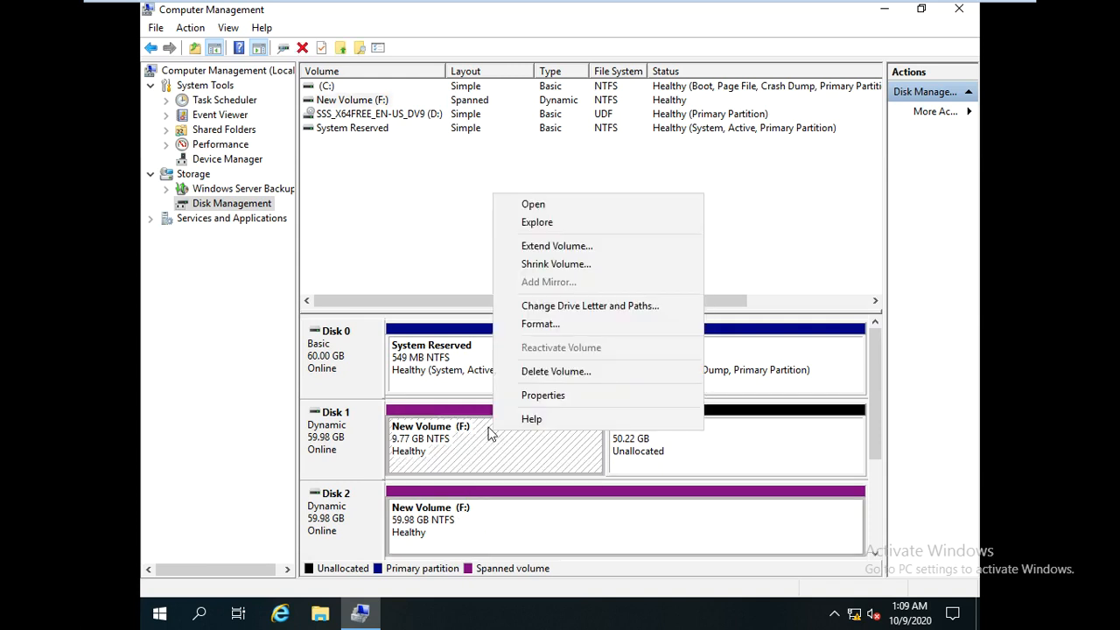
left_click(556, 371)
left_click(622, 366)
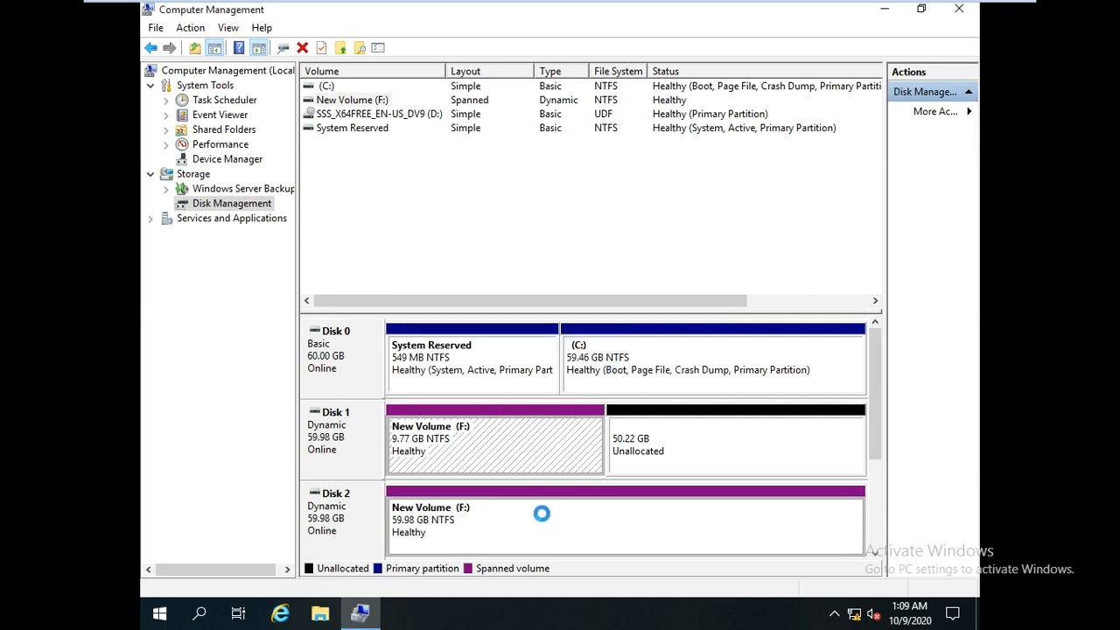
- Convert the unallocated basic Disks 1 and 2 to dynamic disks, one disk at a time
right_click(338, 426)
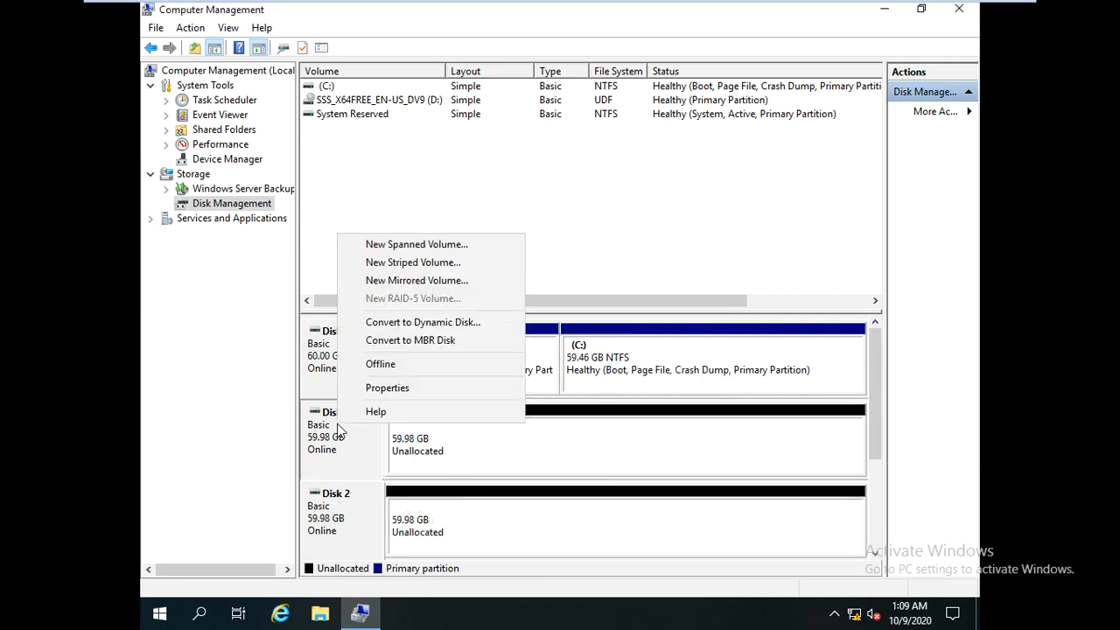
left_click(388, 324)
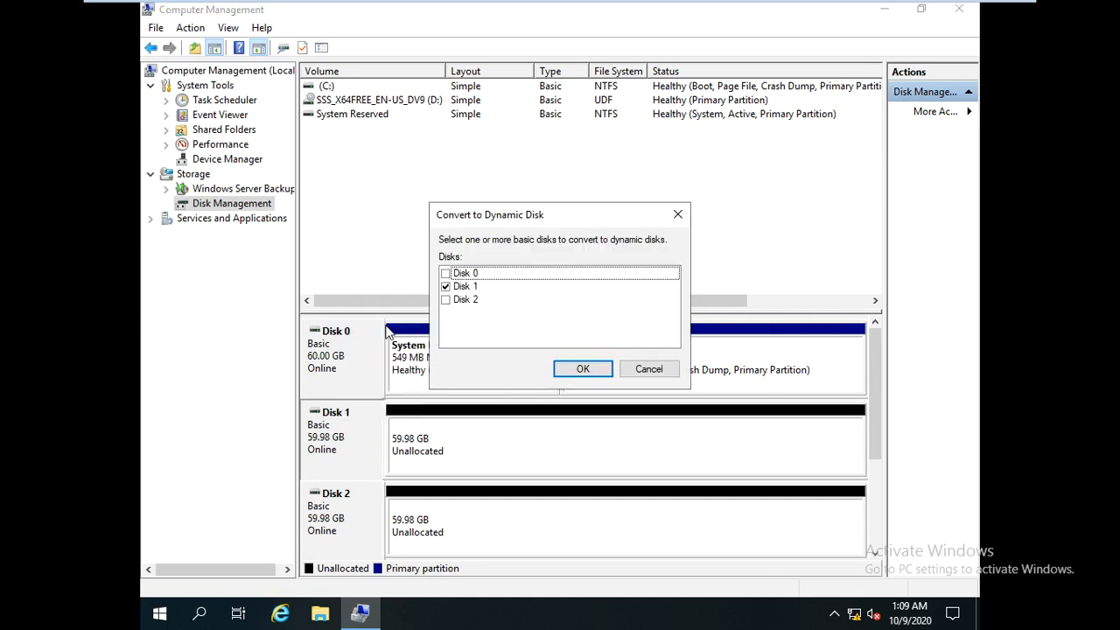
left_click(473, 291)
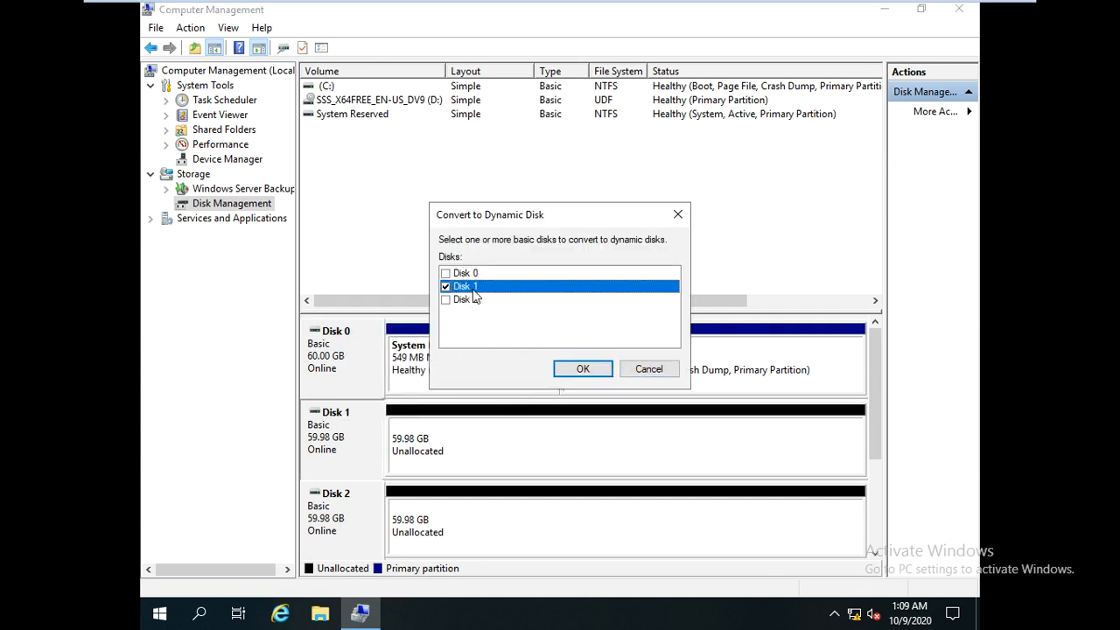
left_click(582, 369)
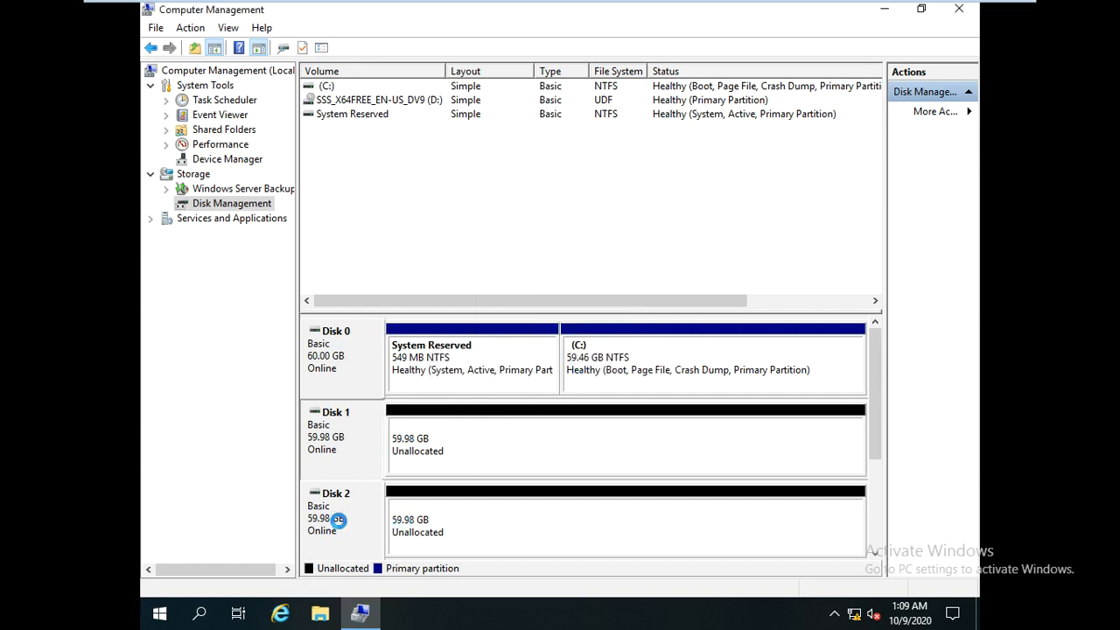
right_click(334, 519)
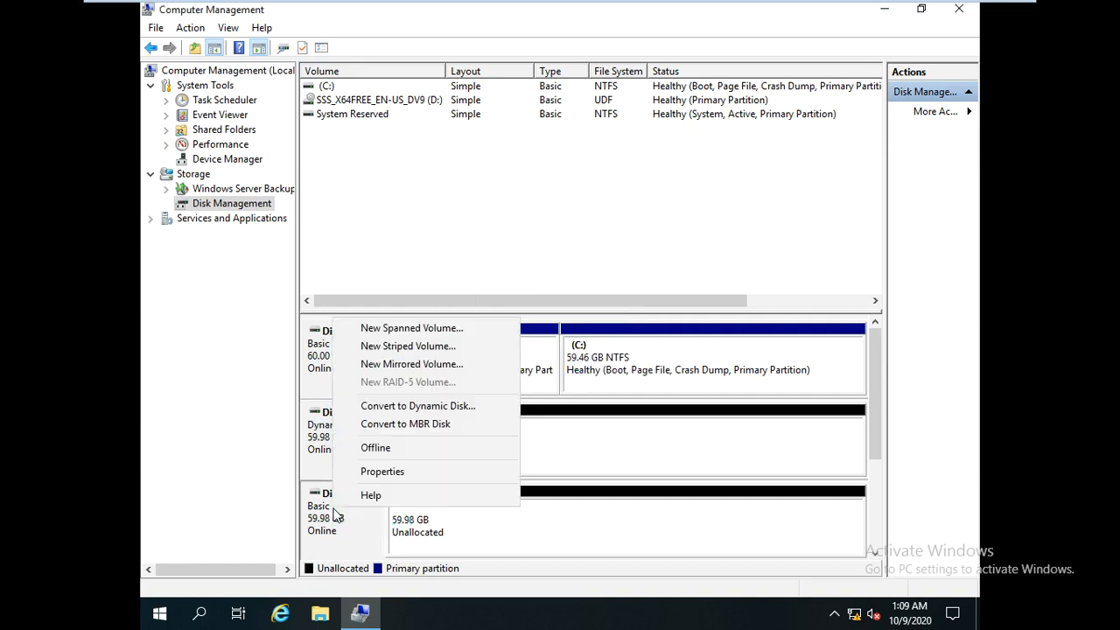
left_click(374, 411)
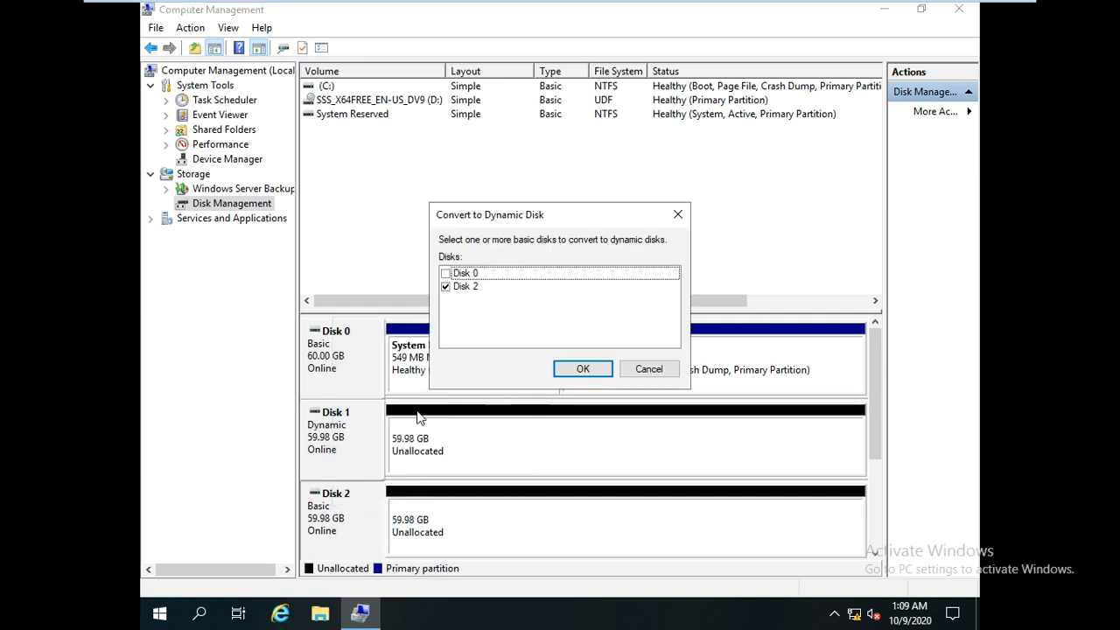
left_click(590, 367)
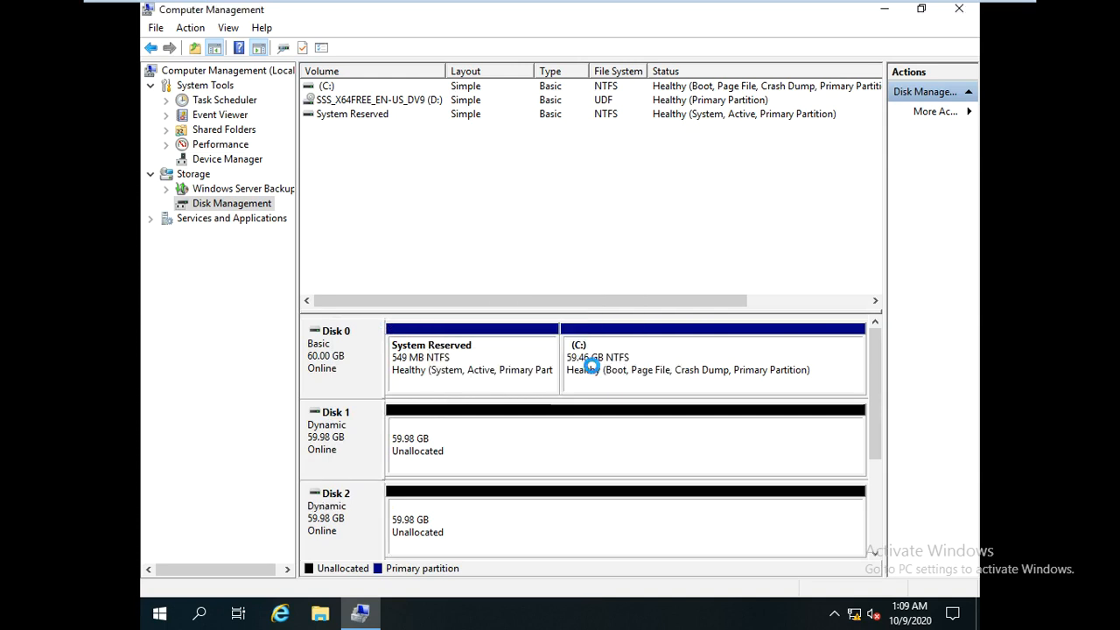
- Set up a new spanned volume on dynamic Disks 1 and 2, using 10000 MB of each disk
right_click(455, 454)
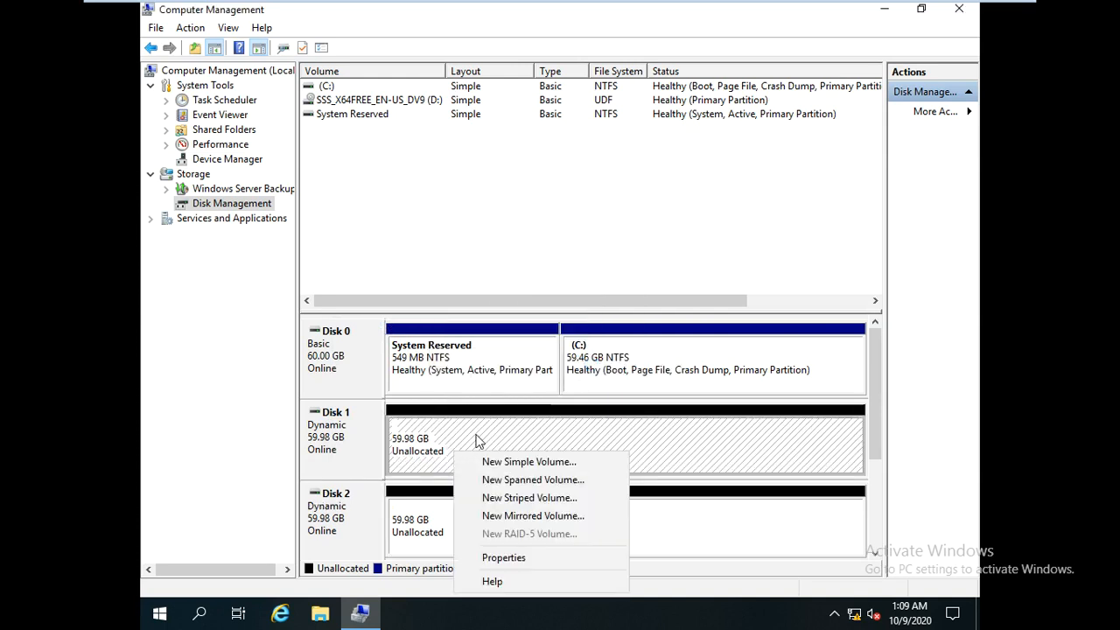
left_click(510, 480)
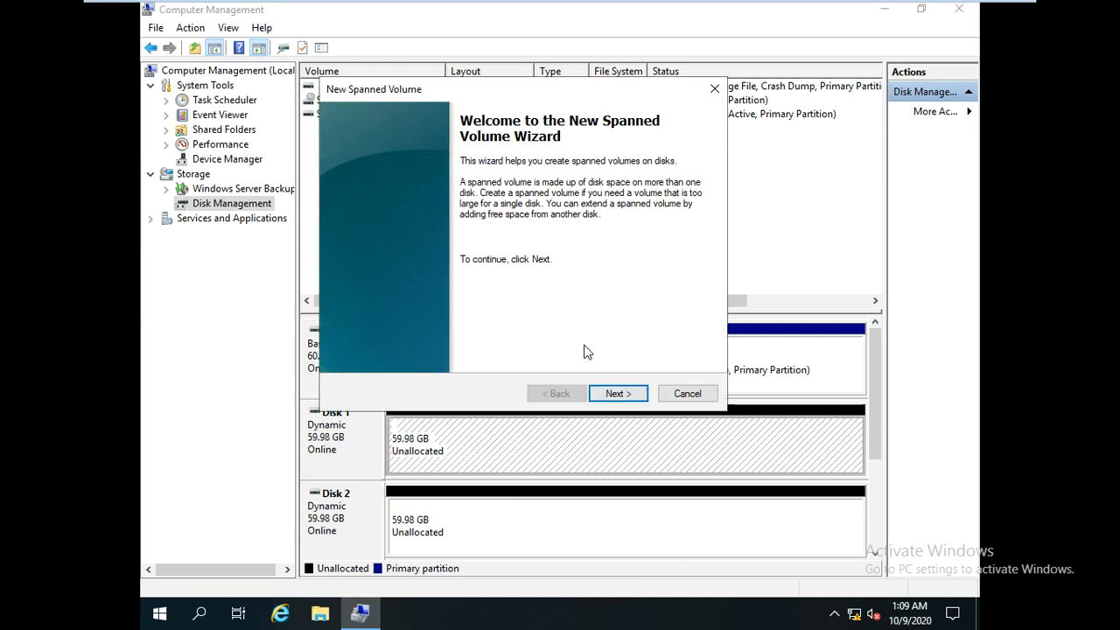
left_click(631, 394)
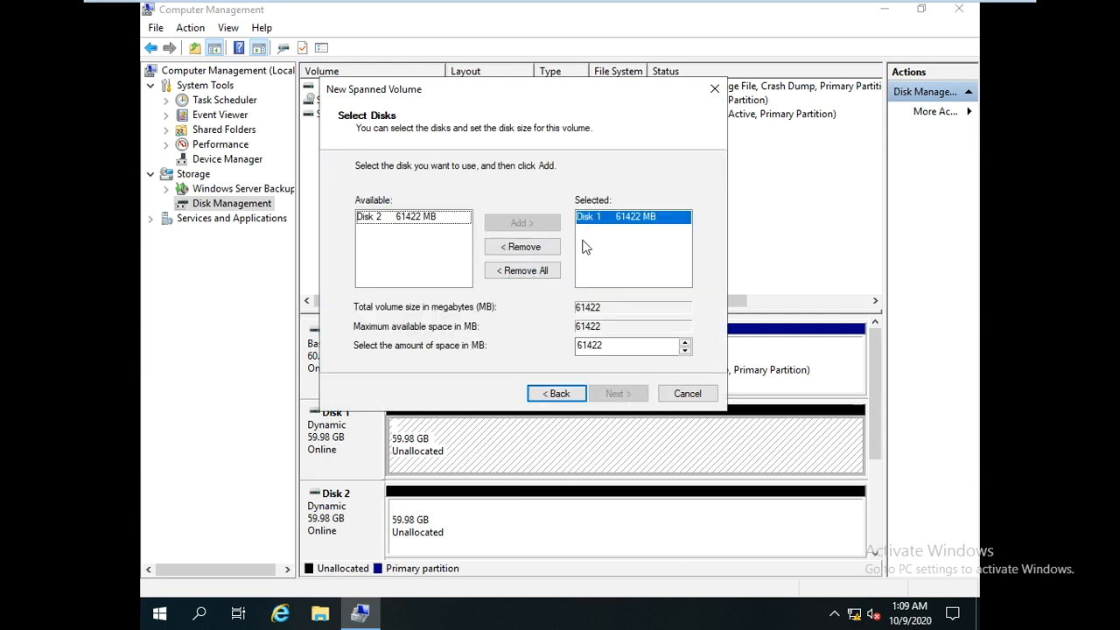
double_click(607, 345)
type("10000")
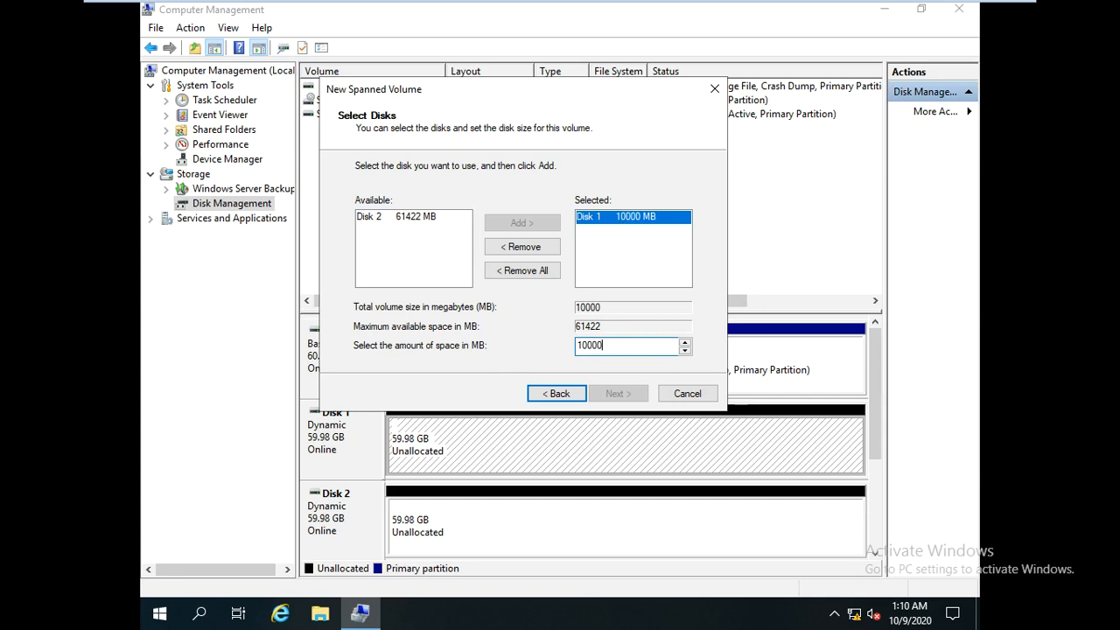
left_click(396, 218)
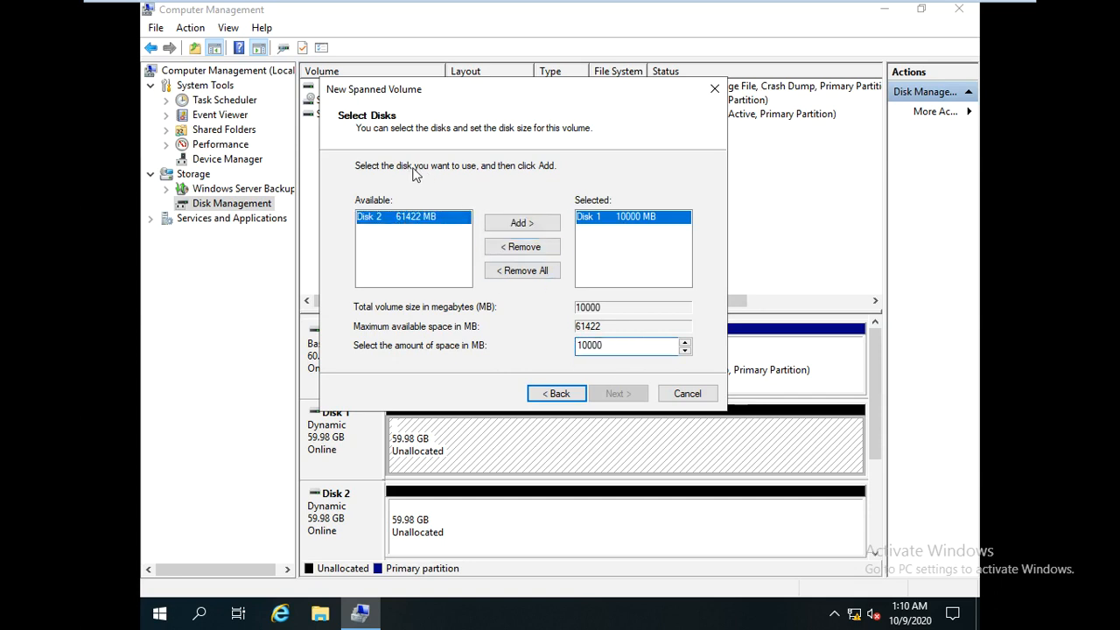
left_click(522, 222)
double_click(618, 344)
type("10000")
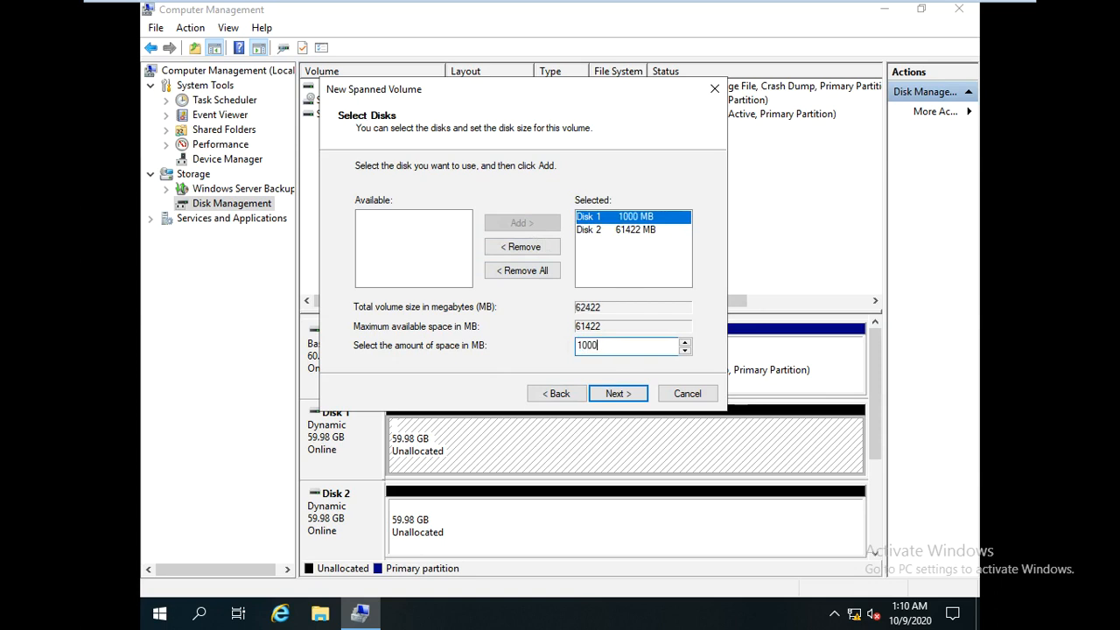
left_click(638, 231)
double_click(630, 349)
type("1000")
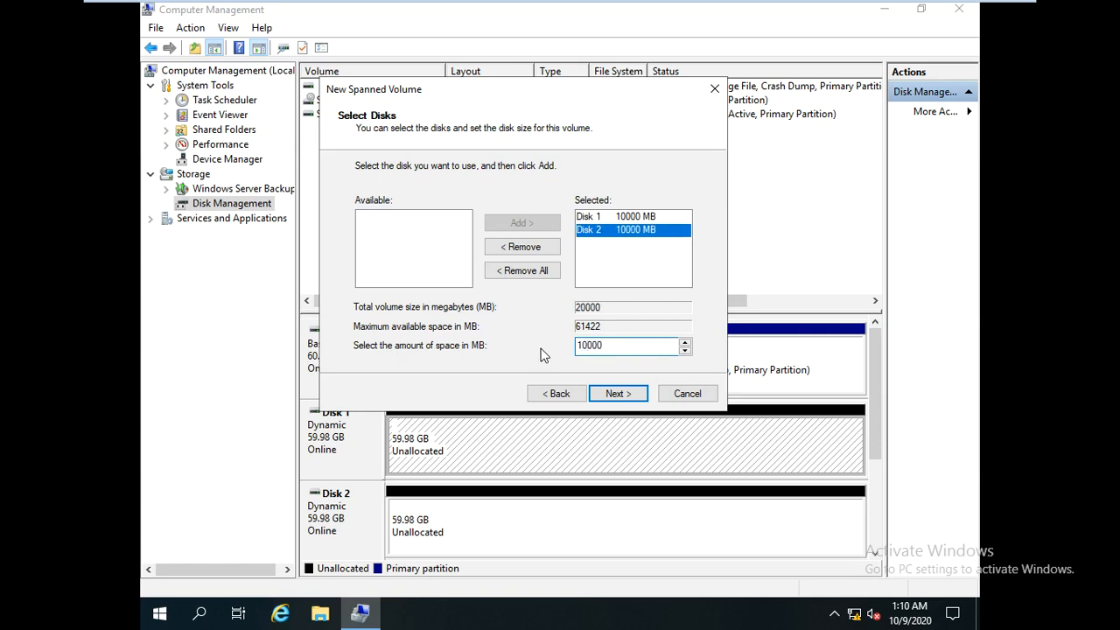
- Create the spanned volume as quick-formatted NTFS with the label New Volume and drive letter F
left_click(617, 401)
left_click(617, 402)
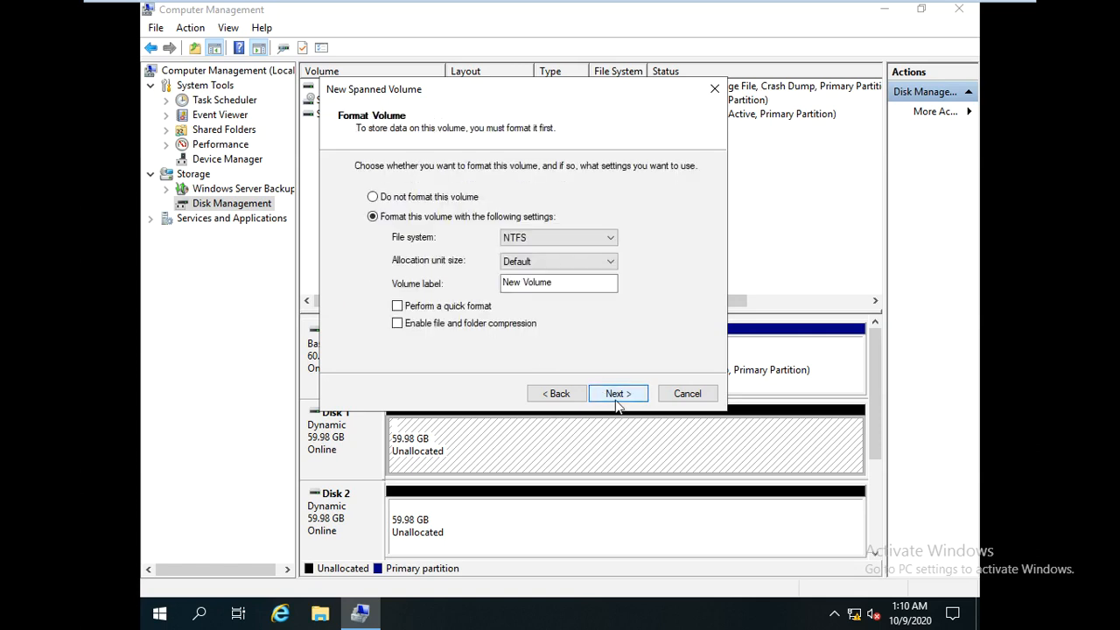
left_click(399, 305)
left_click(617, 394)
left_click(618, 395)
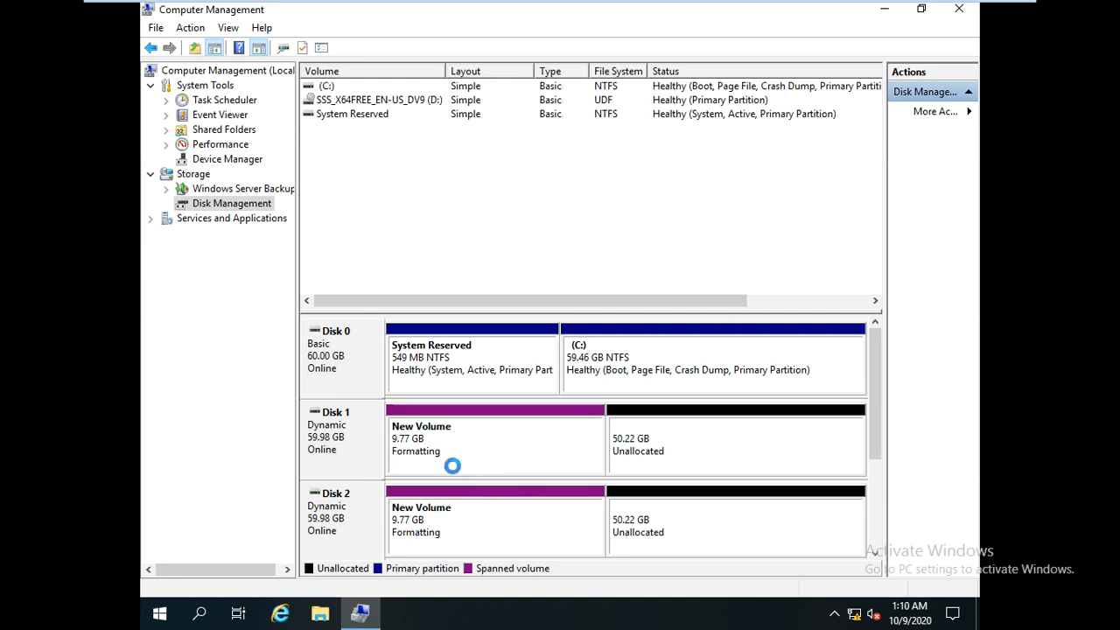
- Check the capacity of the spanned volume F and delete the volume from Disks 1 and 2
left_click(351, 101)
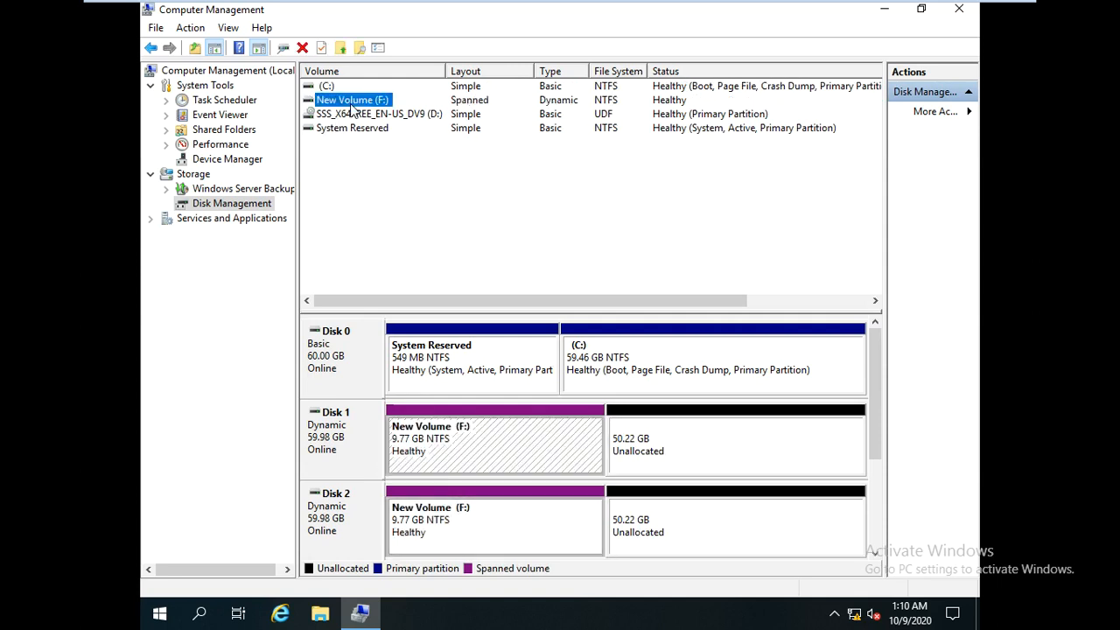
left_click_drag(722, 301, 828, 303)
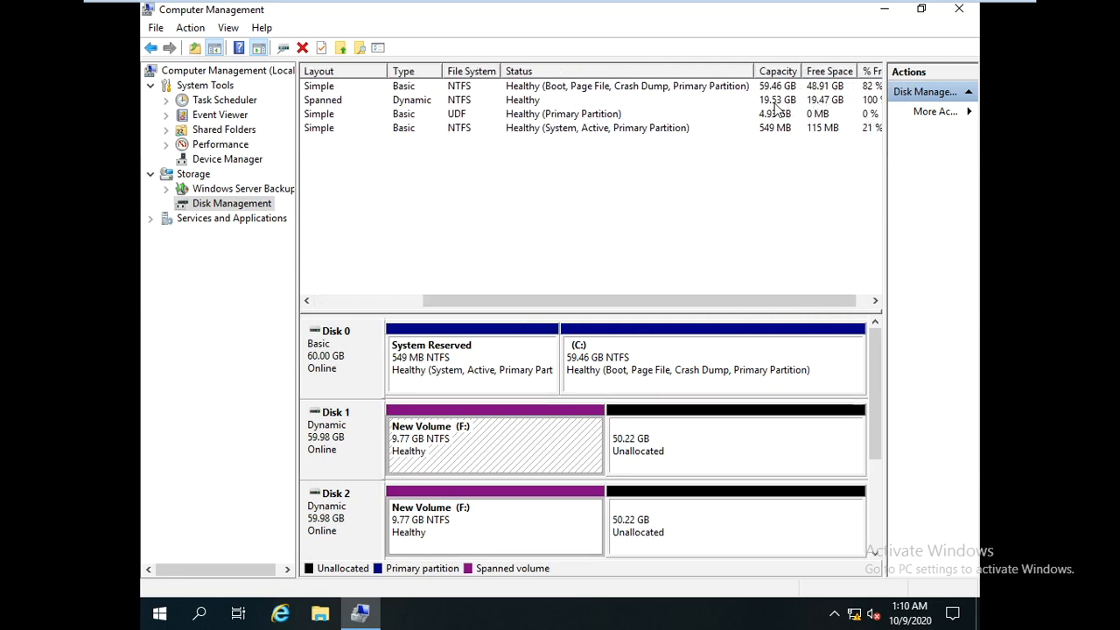
right_click(523, 448)
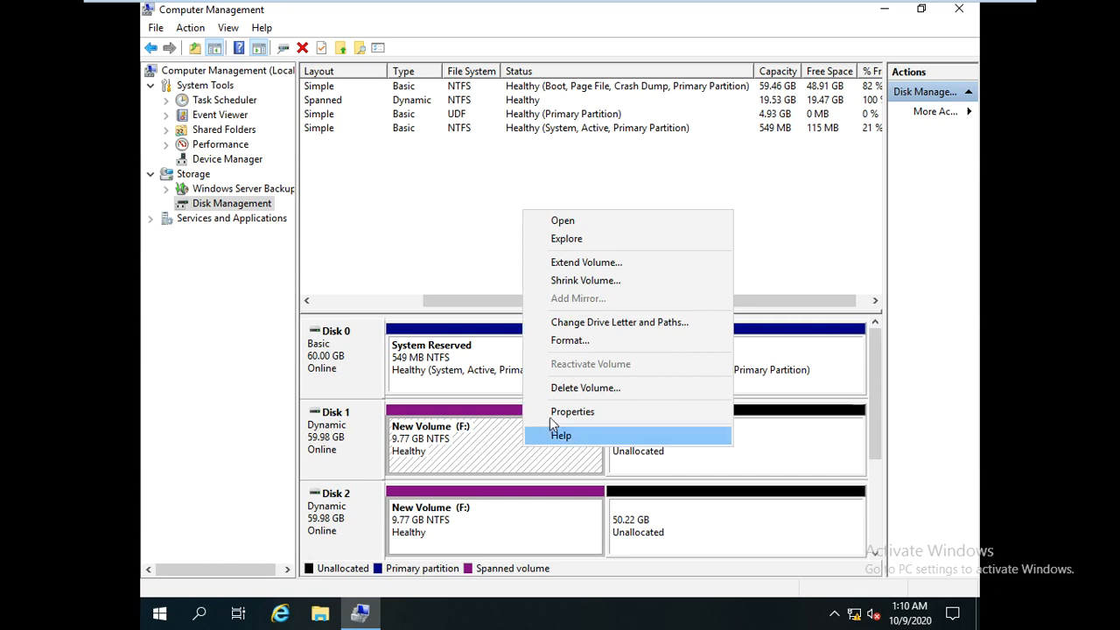
left_click(565, 389)
left_click(619, 367)
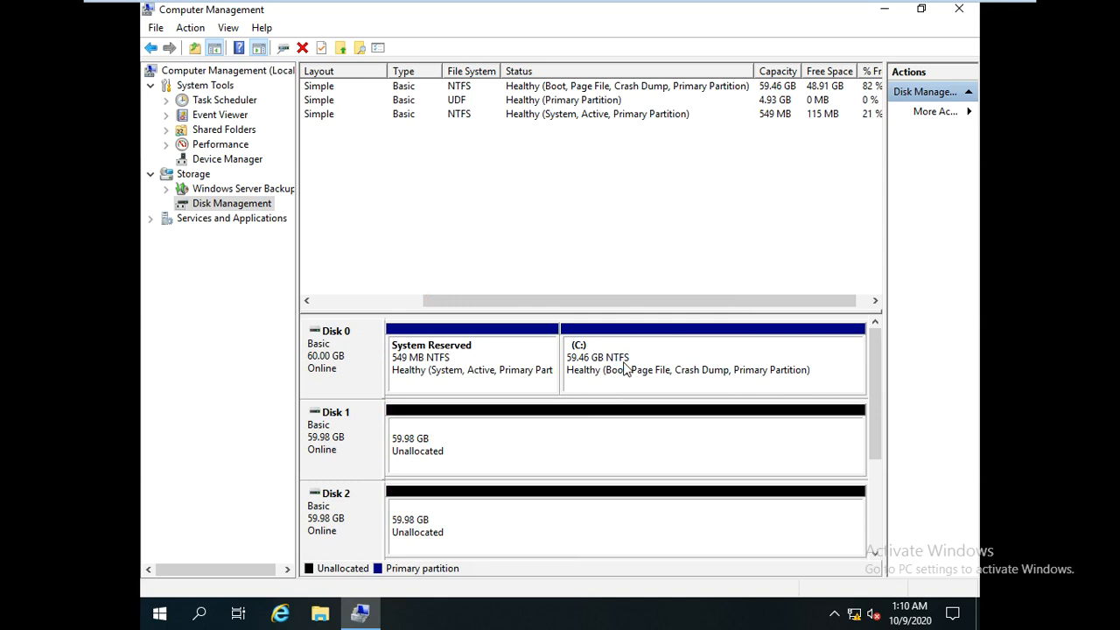
- Set up a new mirrored volume on Disks 1 and 2, using 10000 MB of each disk
right_click(447, 436)
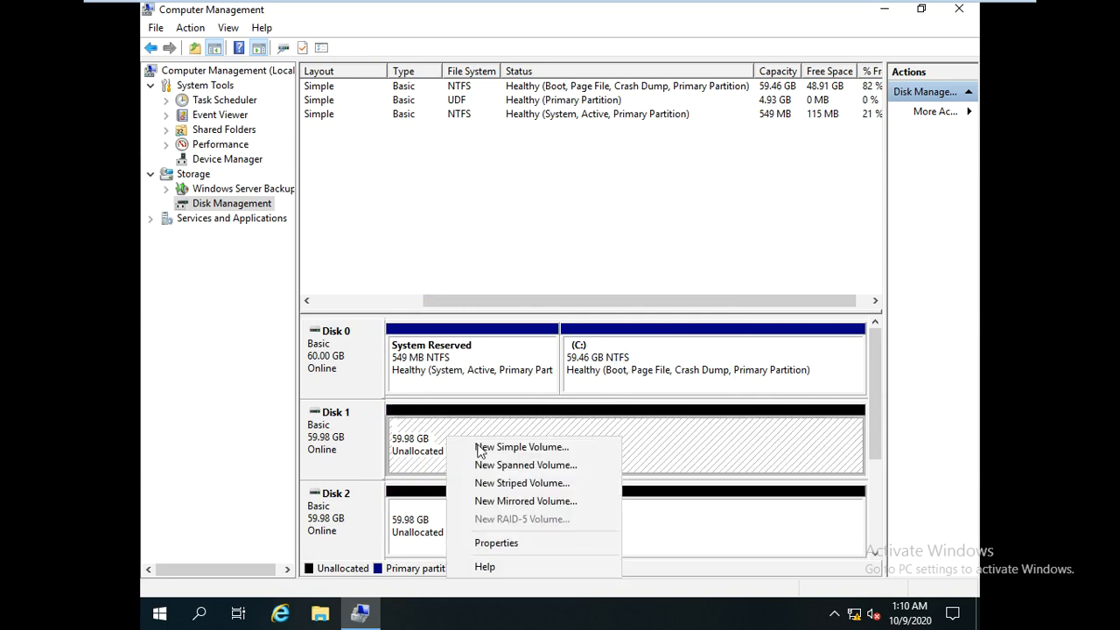
left_click(508, 500)
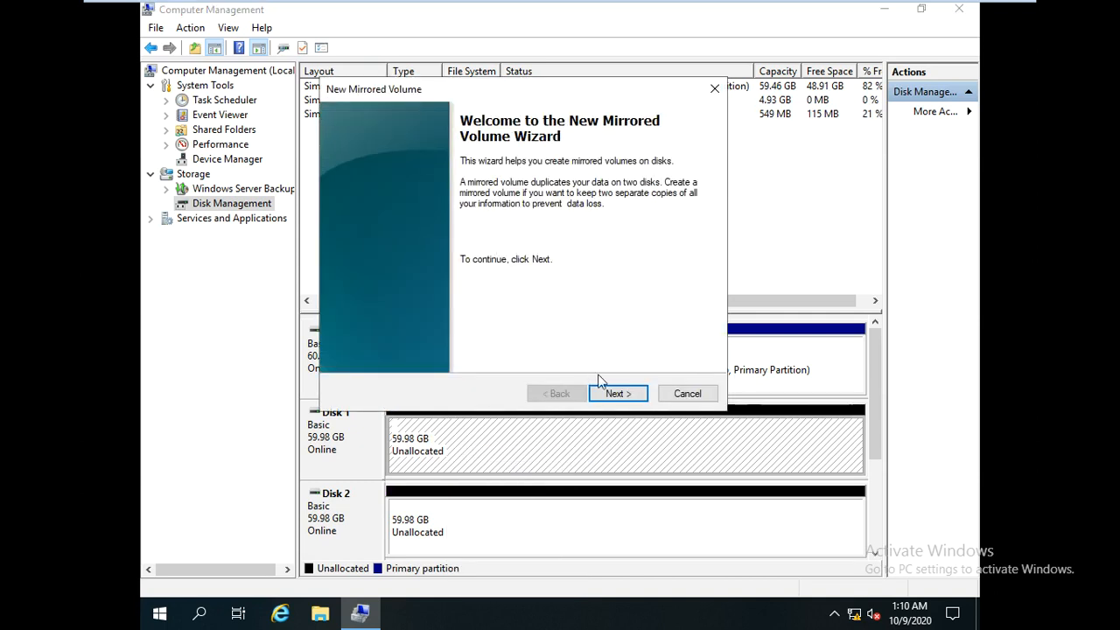
left_click(617, 394)
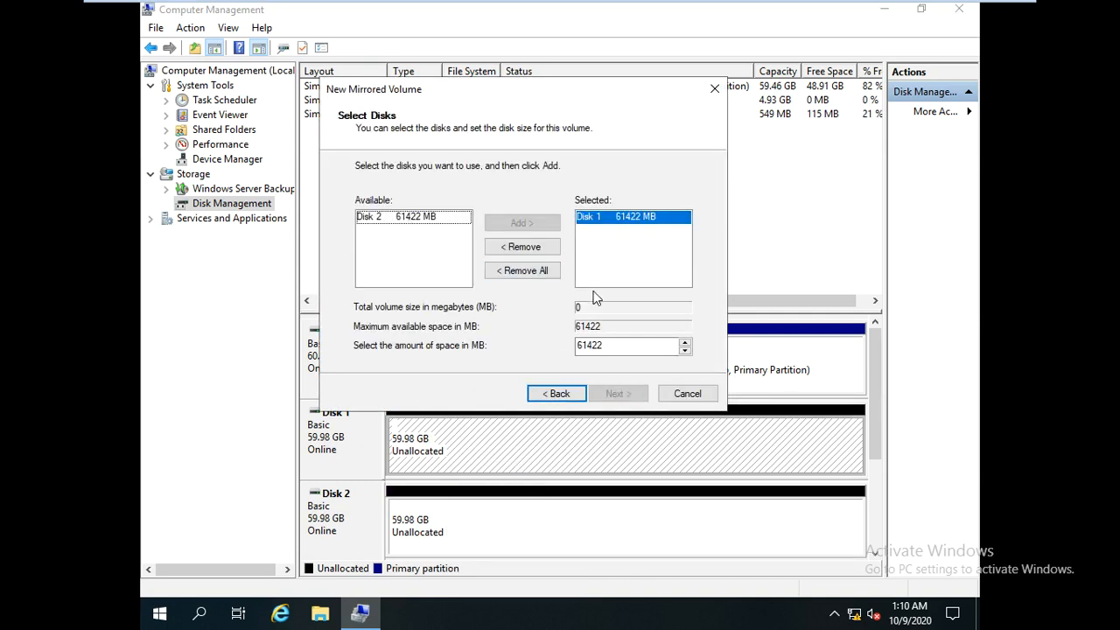
double_click(613, 345)
type("10000")
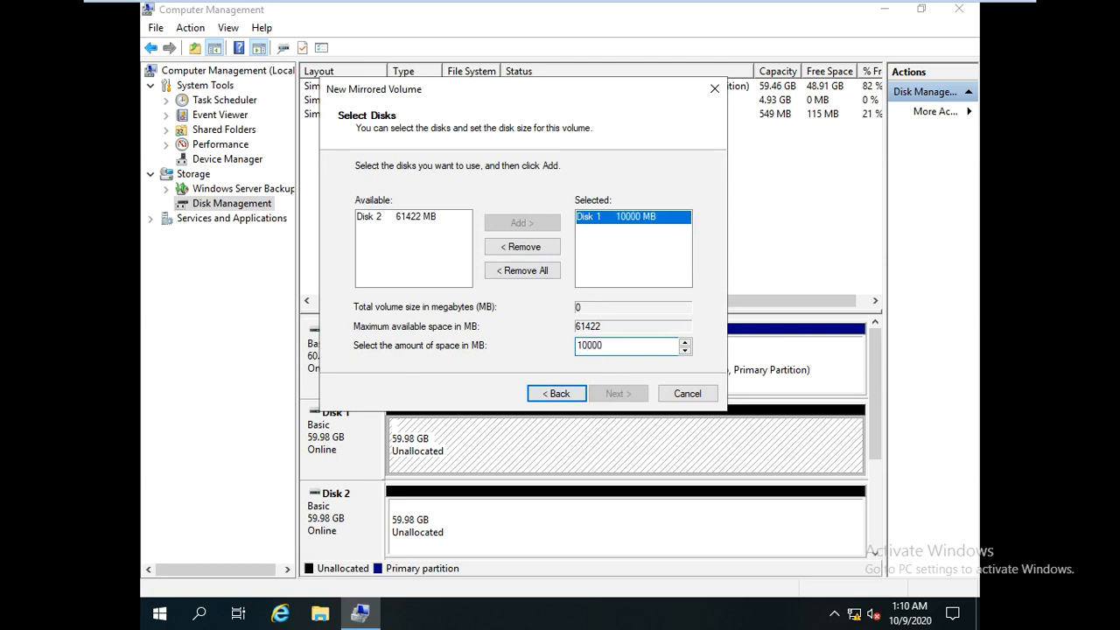
left_click(390, 220)
left_click(522, 223)
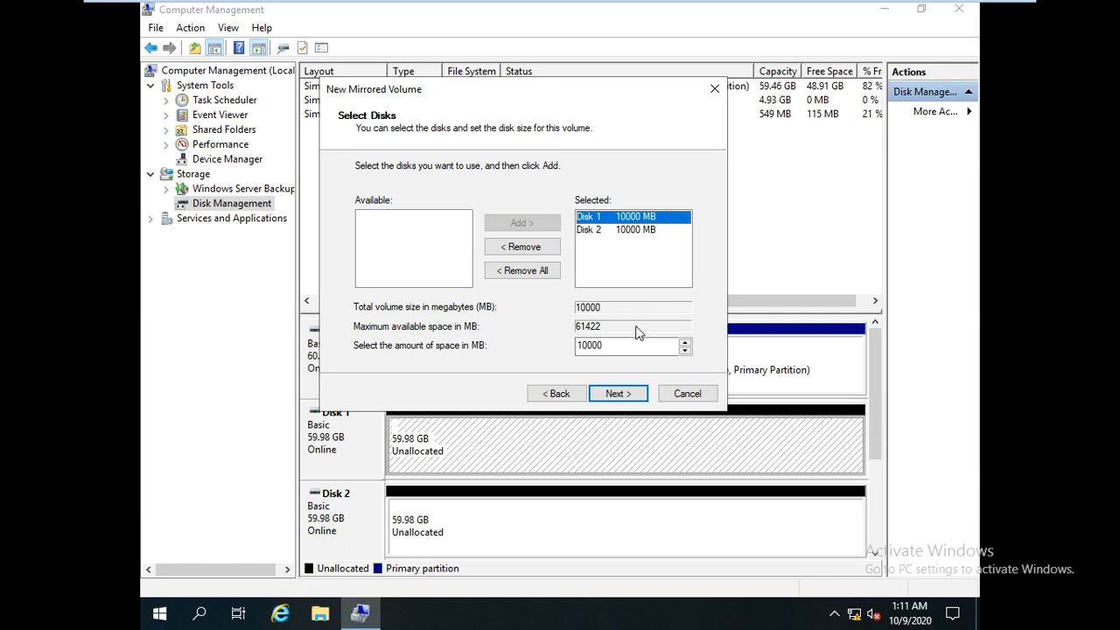
- Create the mirrored volume as quick-formatted NTFS with drive letter F, accepting the conversion of the basic disks to dynamic
left_click(616, 395)
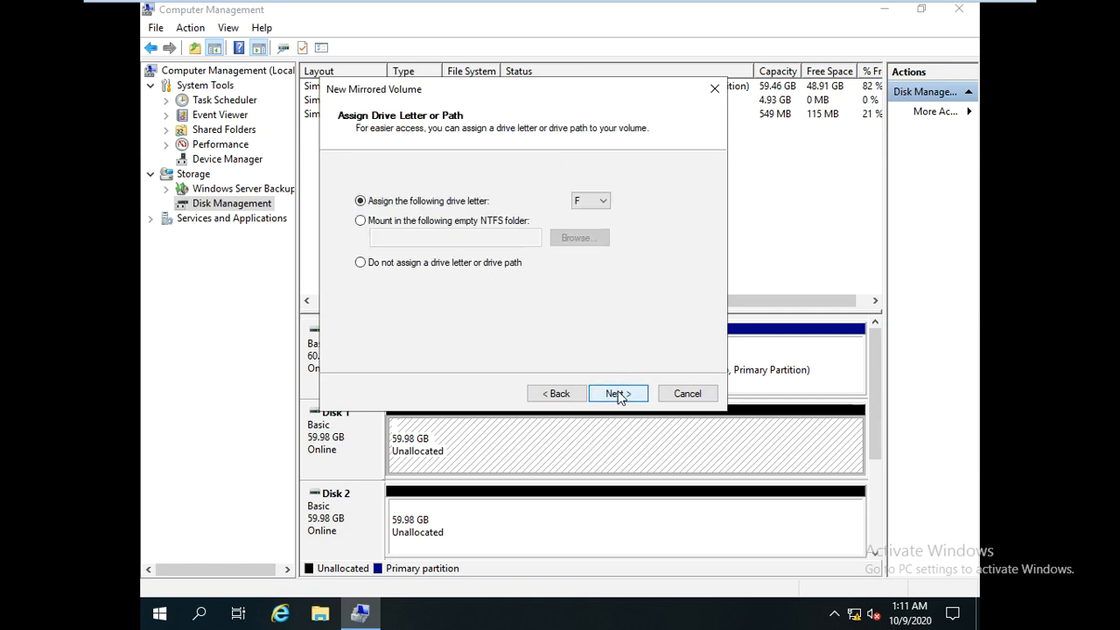
left_click(618, 394)
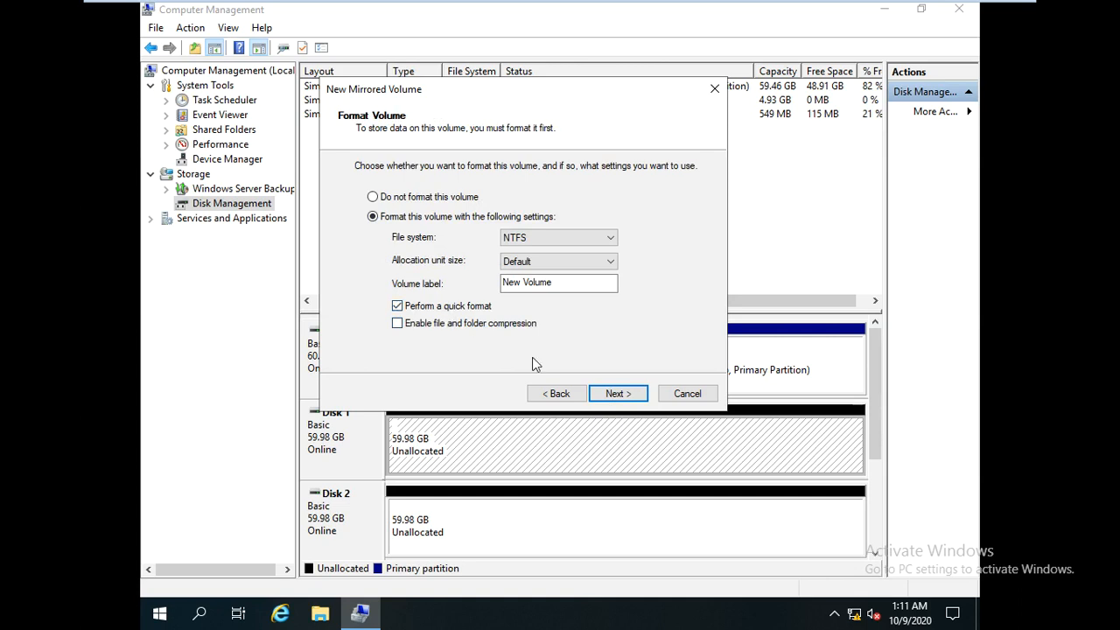
left_click(629, 394)
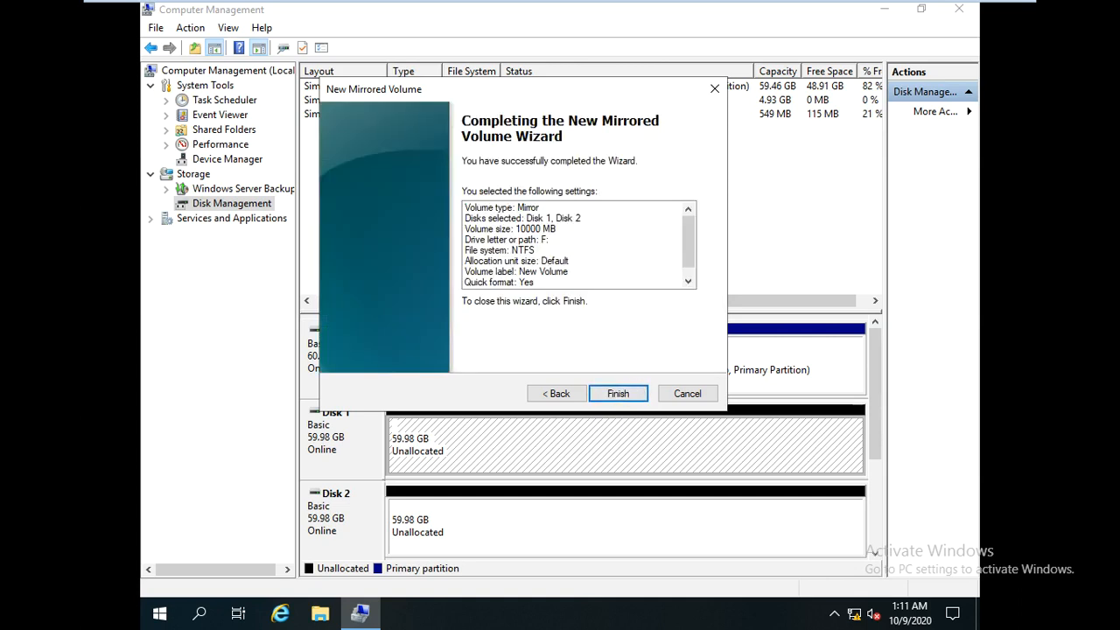
left_click(618, 394)
left_click(621, 381)
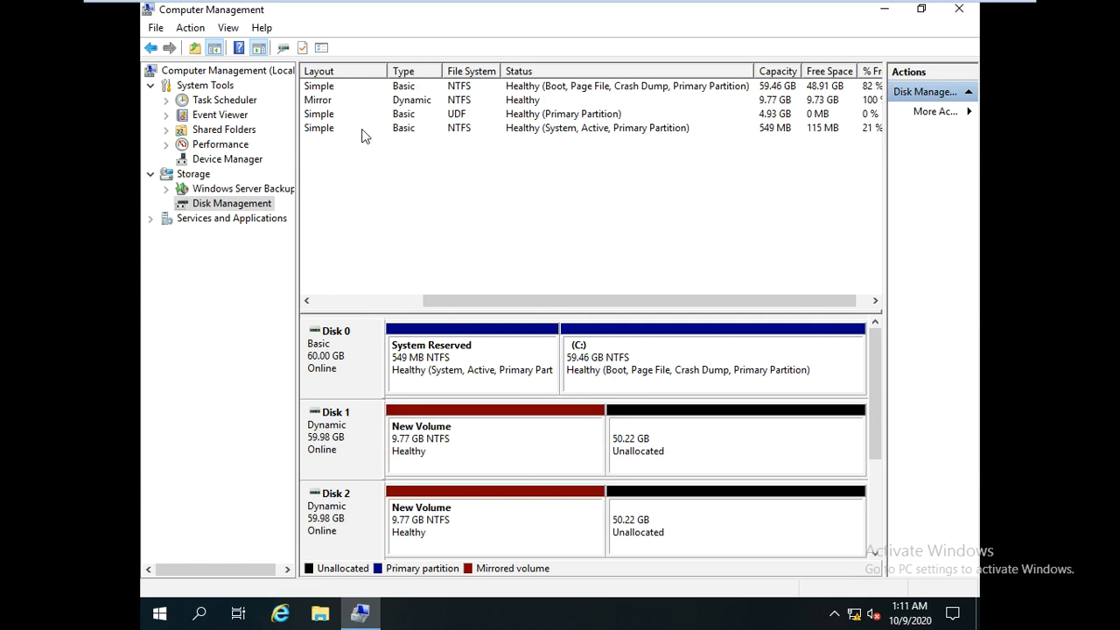
- Examine the layout, type, capacity and free space of mirrored volume F in the volume list
left_click_drag(425, 303, 320, 300)
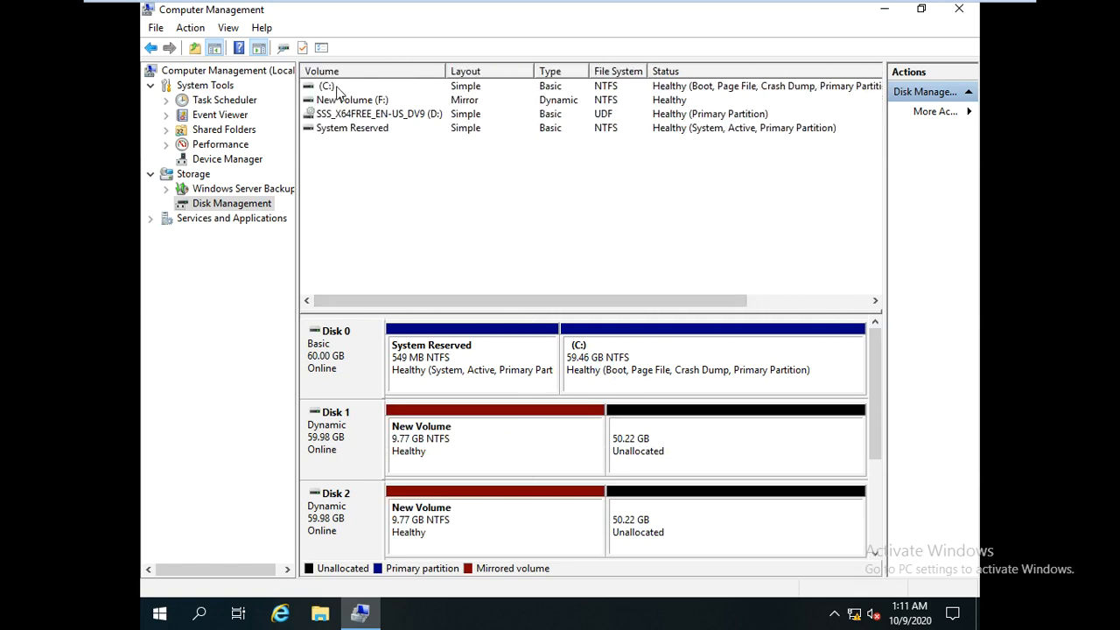
left_click(364, 102)
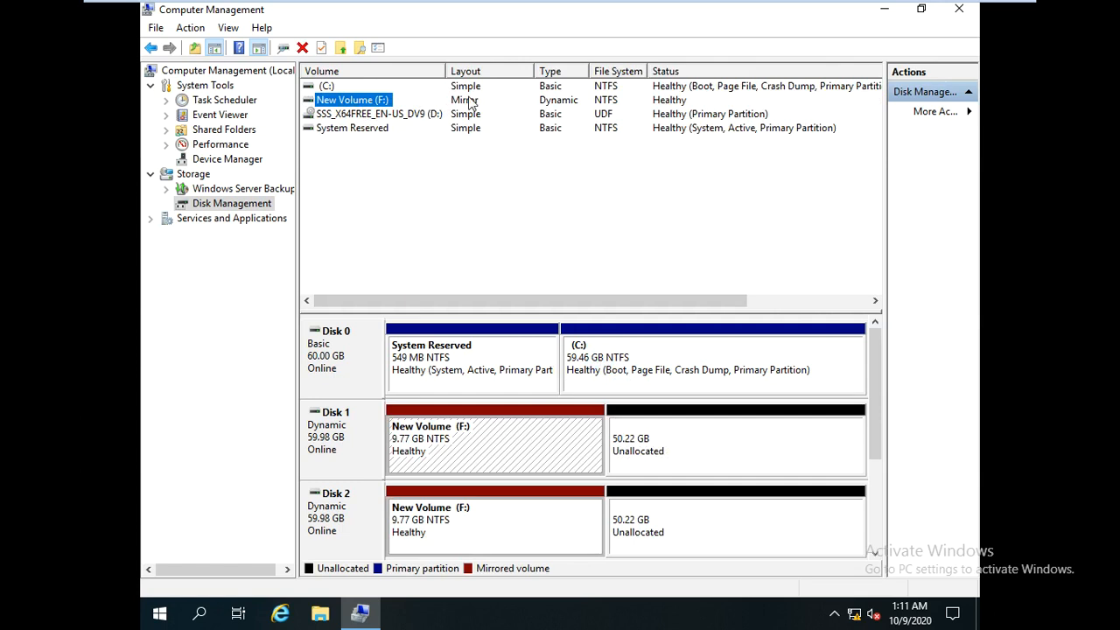
left_click_drag(603, 303, 726, 302)
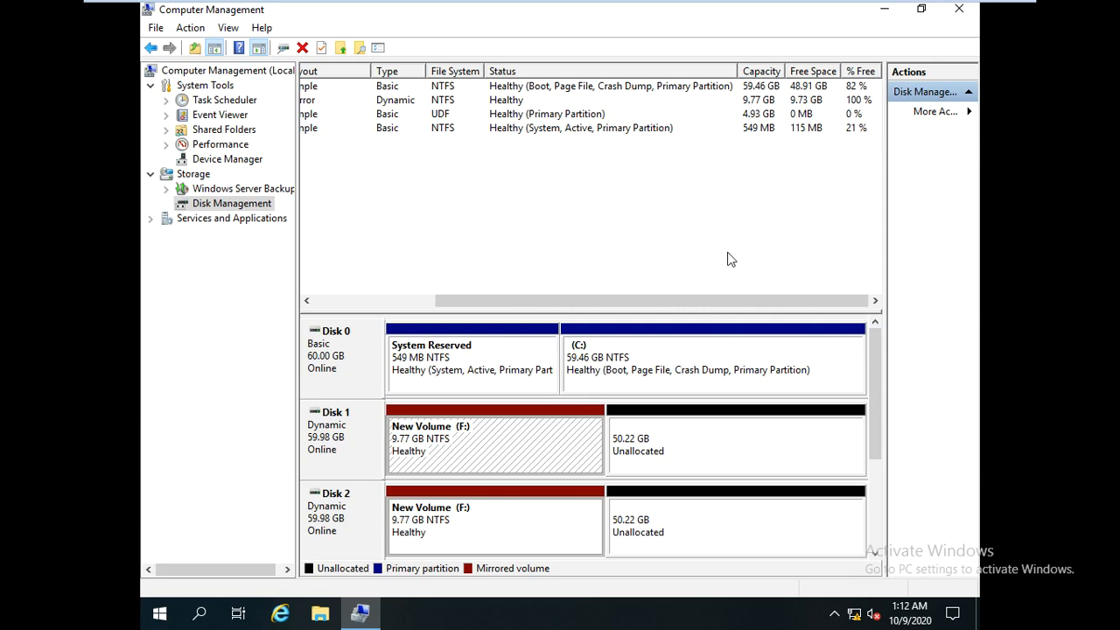
left_click_drag(702, 303, 580, 303)
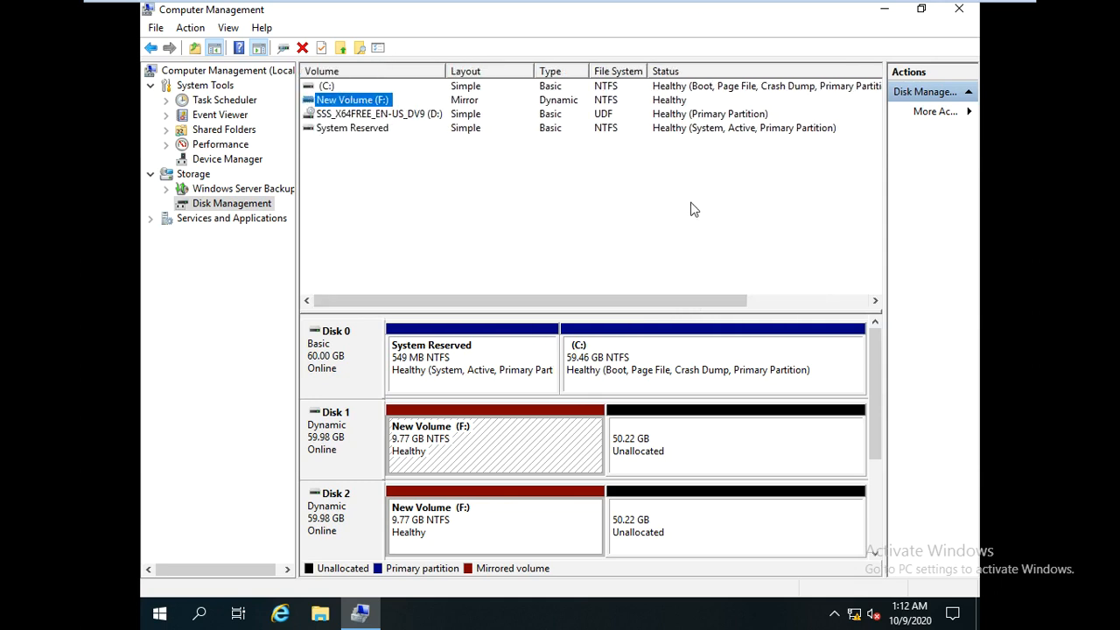
- Minimize Computer Management and open the New Volume (F:) drive in File Explorer
left_click(884, 10)
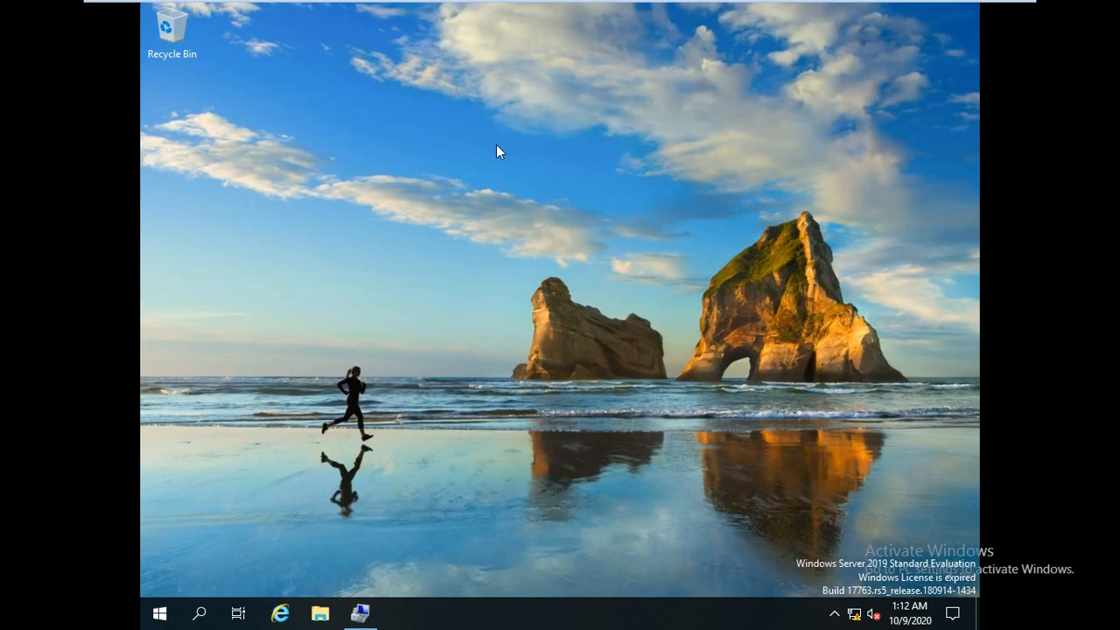
right_click(161, 612)
left_click(504, 435)
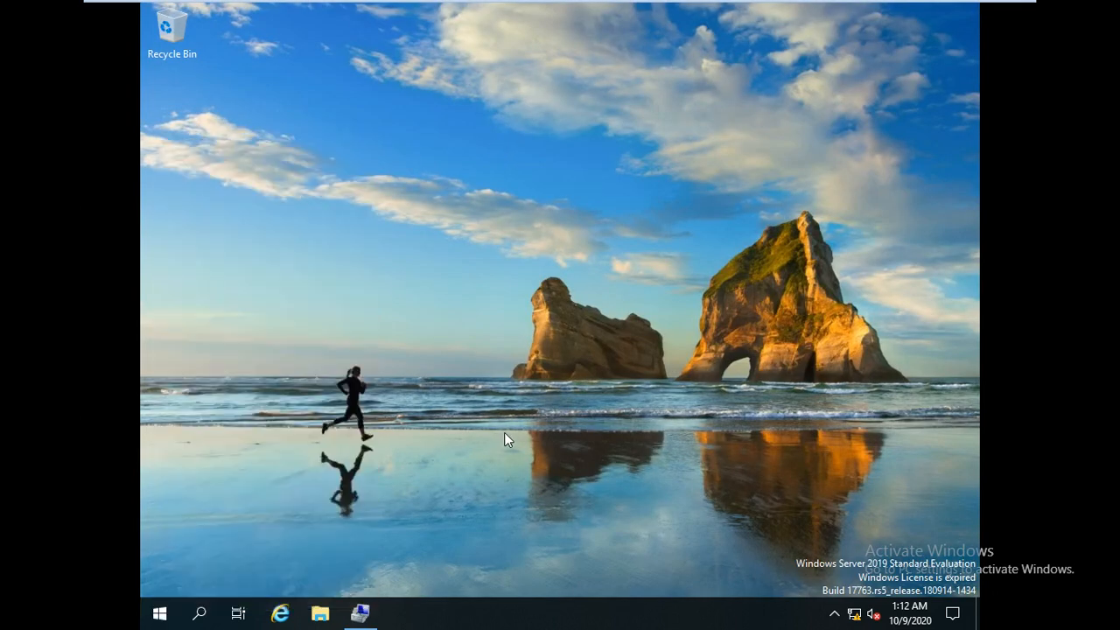
left_click(320, 612)
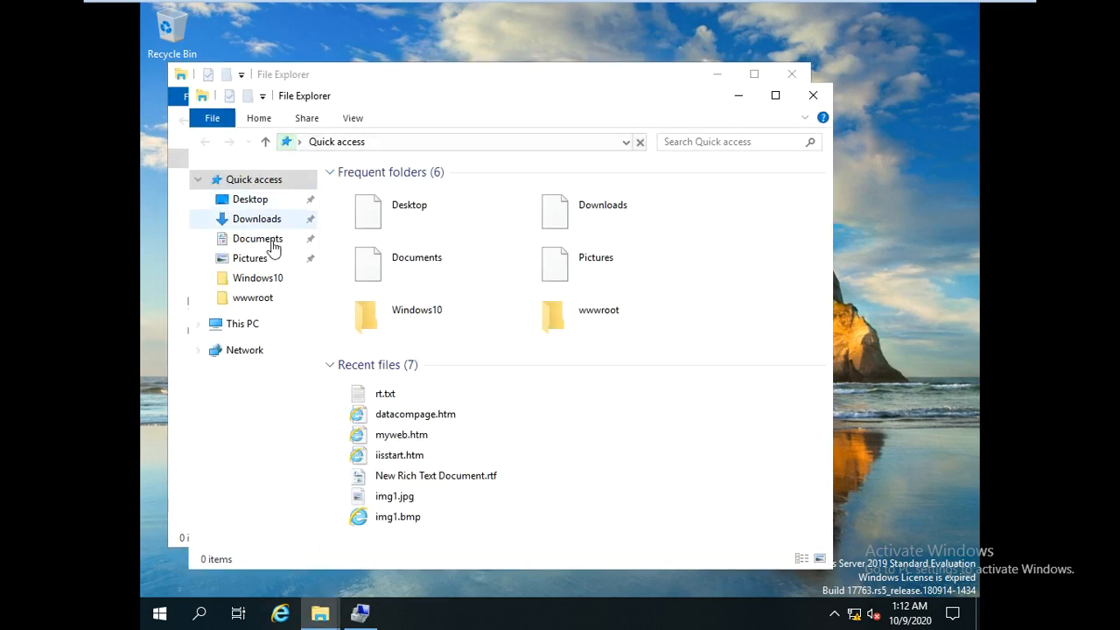
left_click(250, 327)
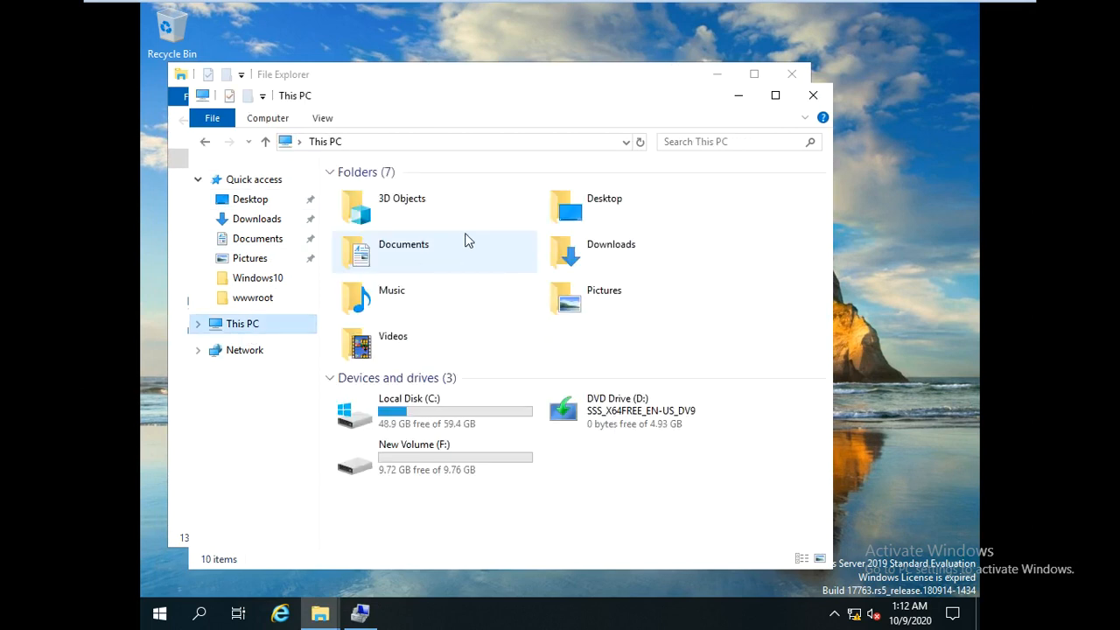
left_click(452, 462)
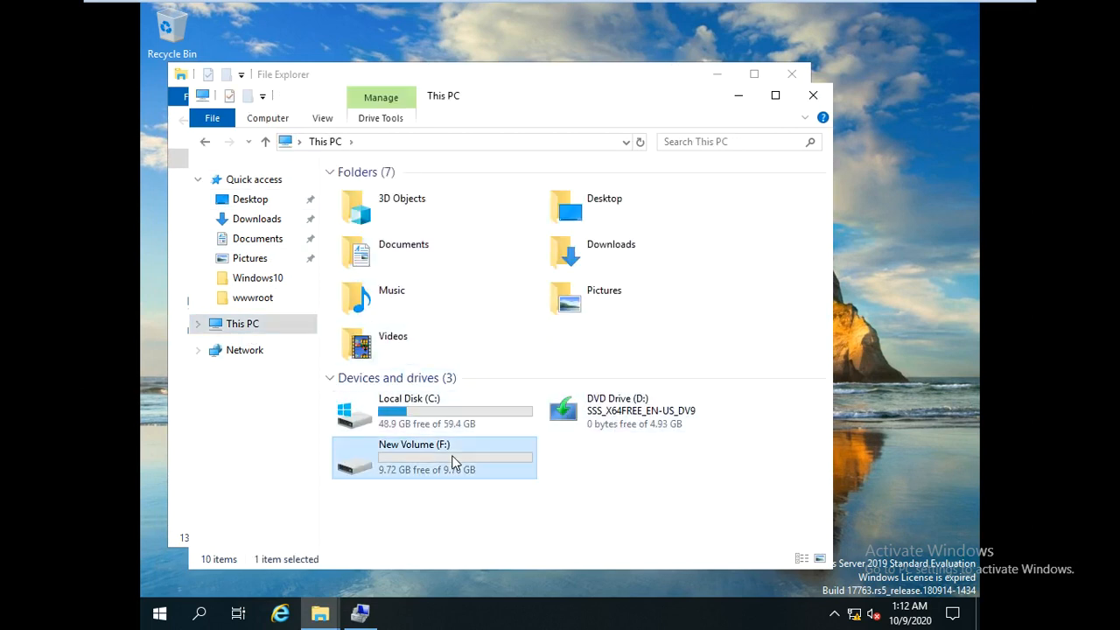
double_click(452, 461)
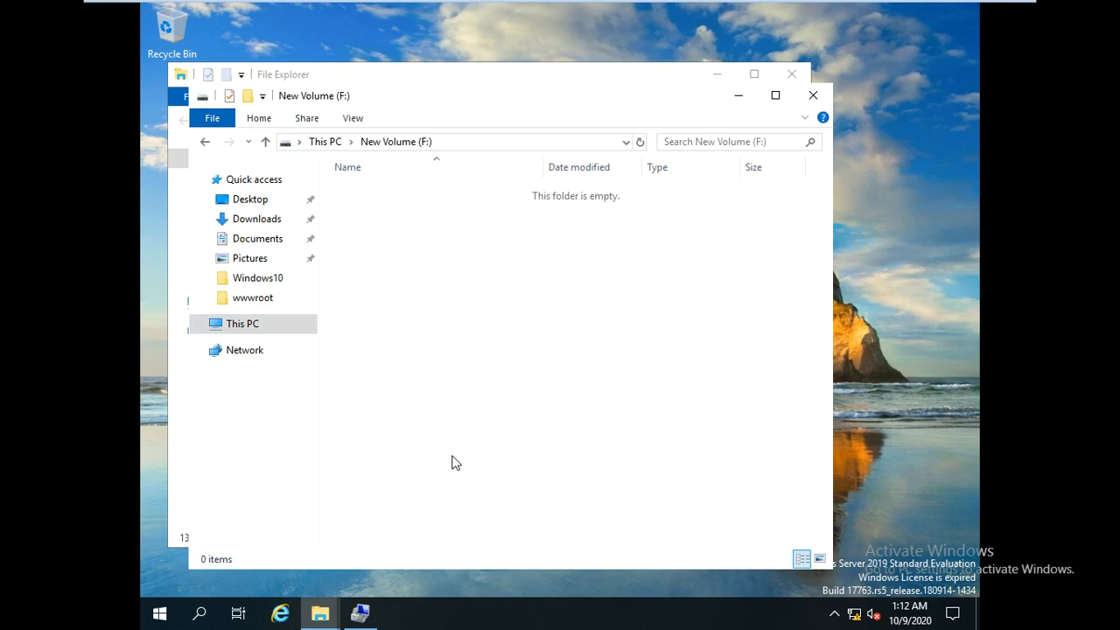
- Create a new text document on drive F, keeping its default name
right_click(447, 314)
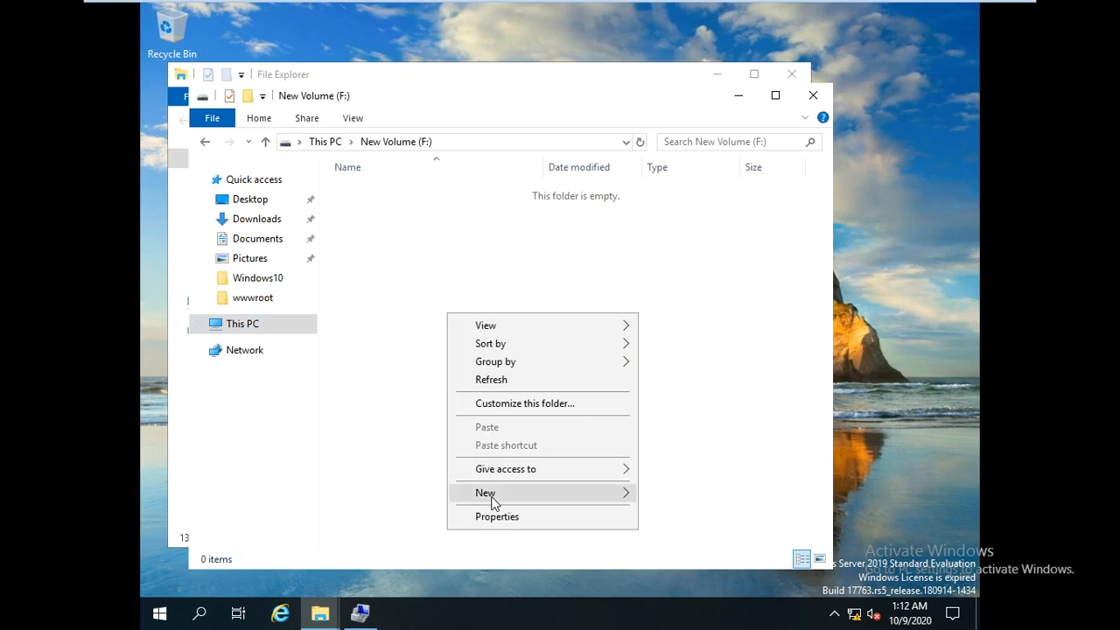
mouse_move(493, 500)
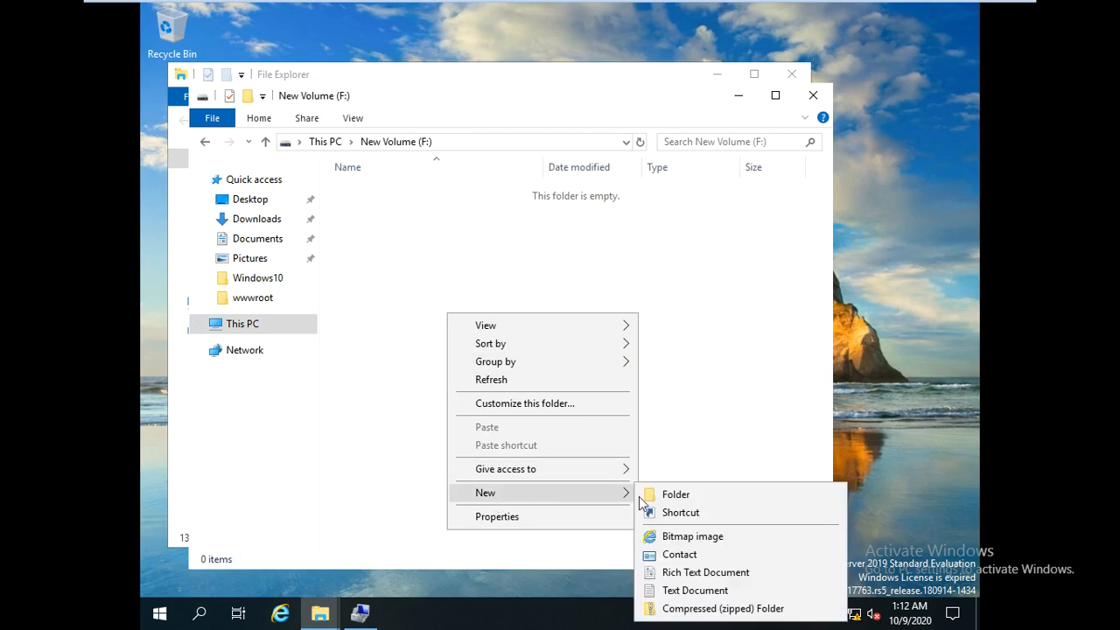
left_click(692, 589)
left_click(487, 314)
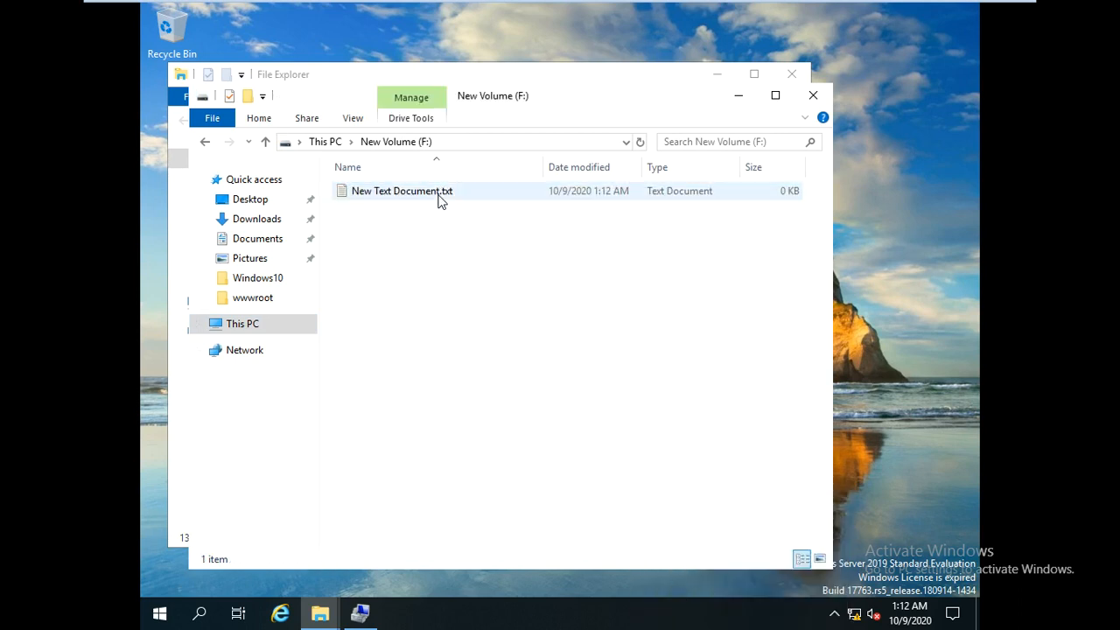
- Enter "zdfafaf" in New Text Document.txt on drive F, save the file, and close its editor and folder window
double_click(442, 192)
type("sdfsfsf")
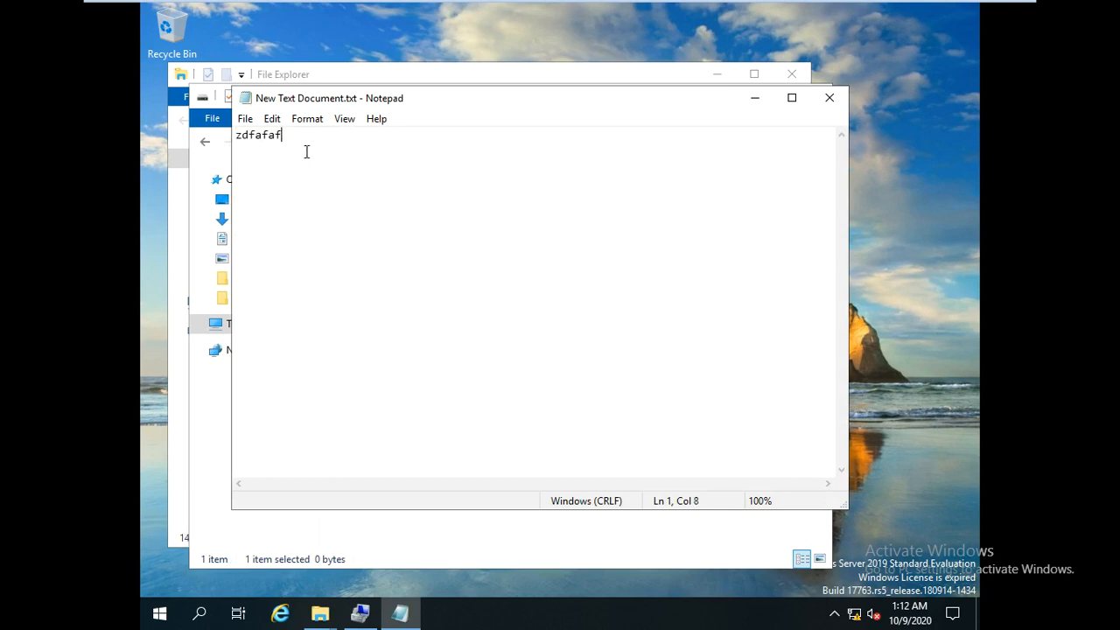
left_click(245, 119)
left_click(280, 173)
left_click(830, 98)
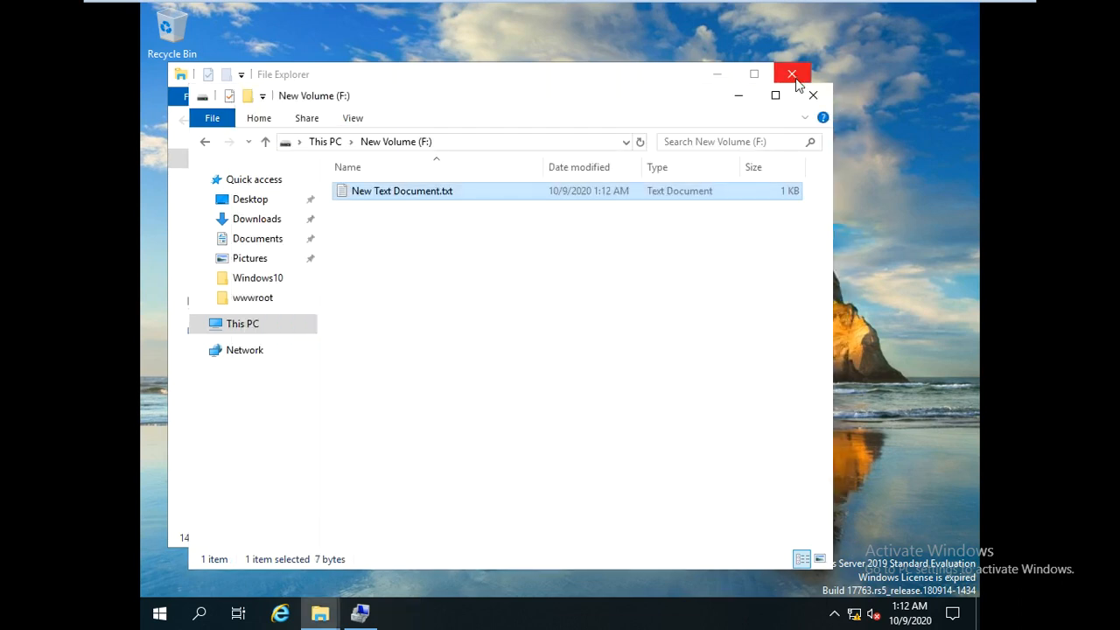
left_click(813, 95)
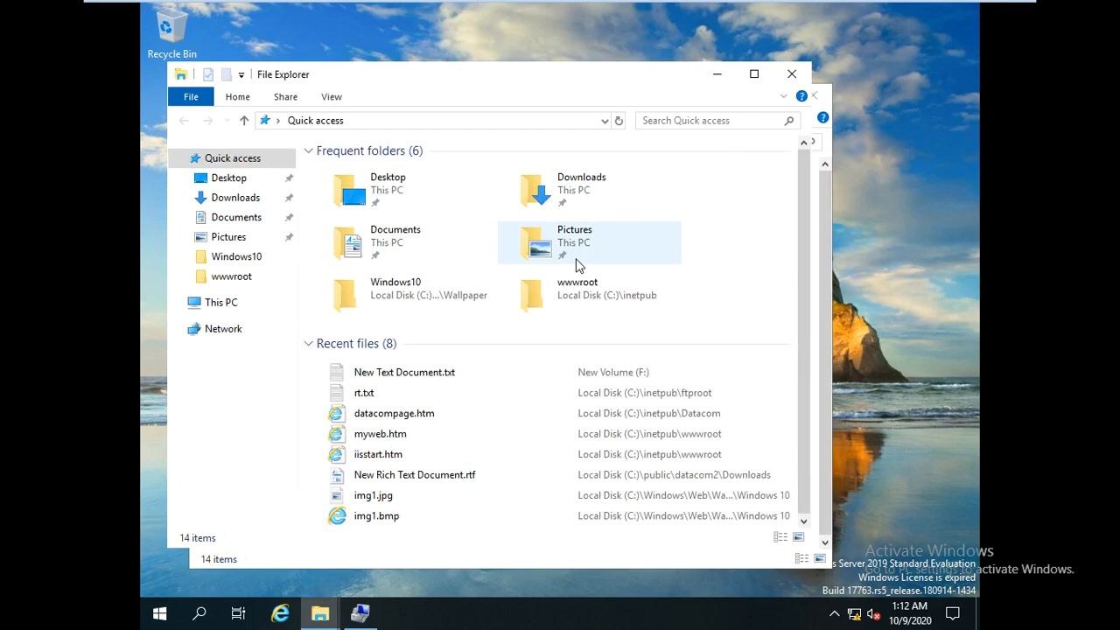
- Check the contents of New Volume (F:) from This PC, and close the remaining File Explorer windows
left_click(220, 303)
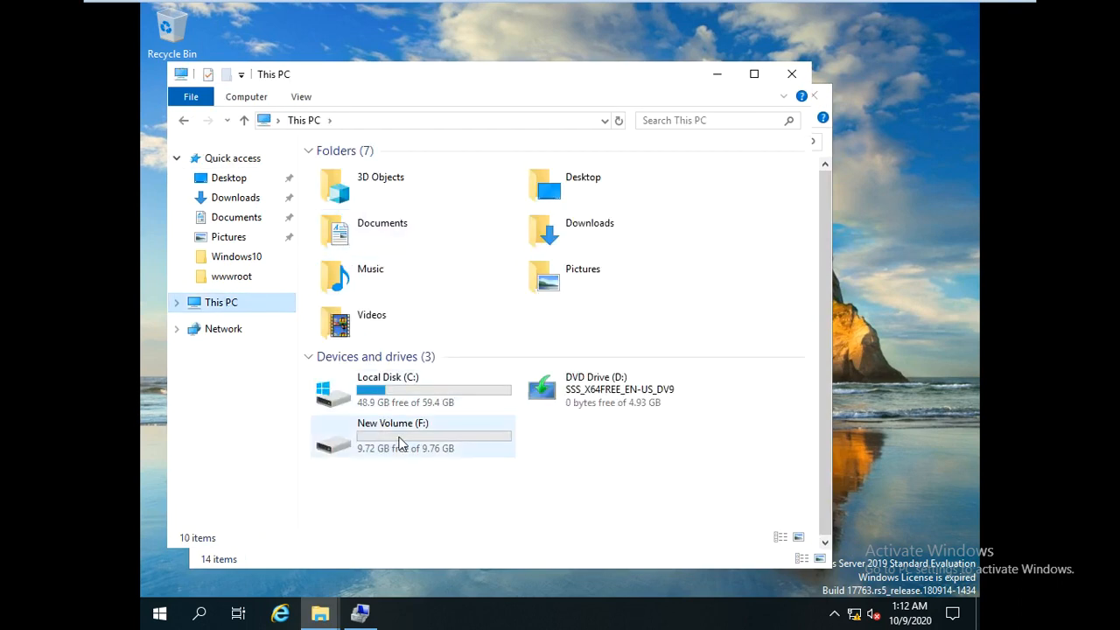
double_click(399, 443)
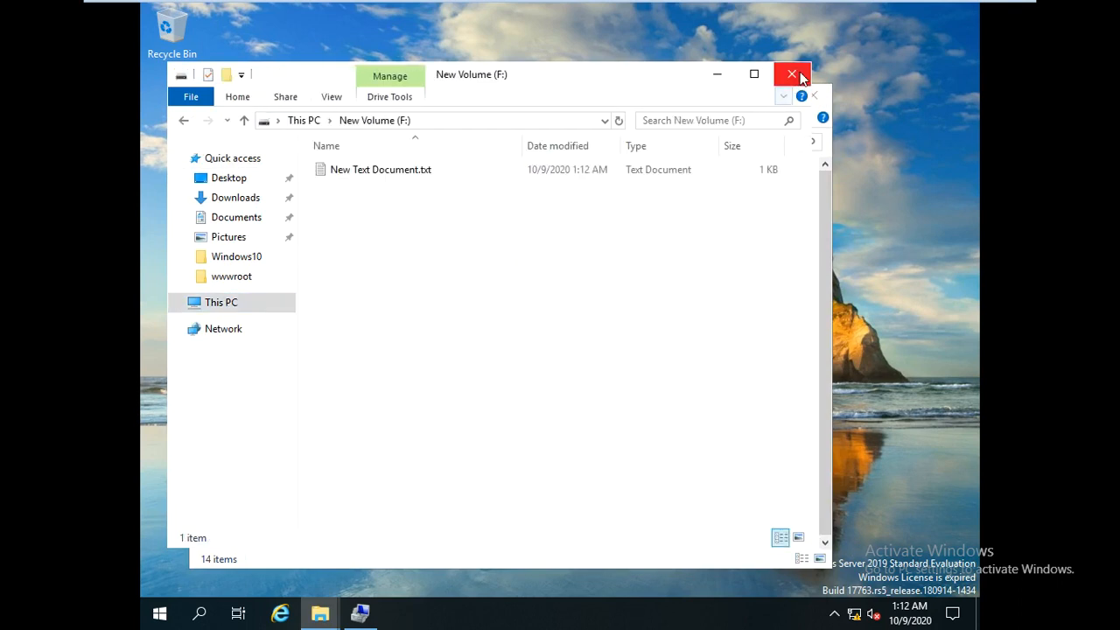
left_click(793, 74)
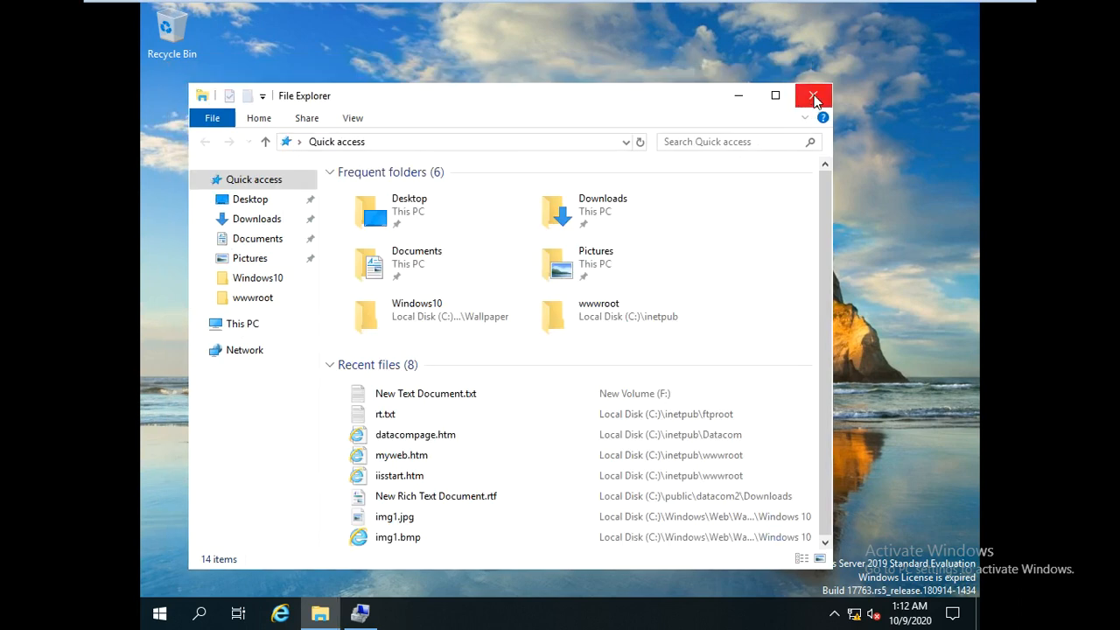
left_click(813, 95)
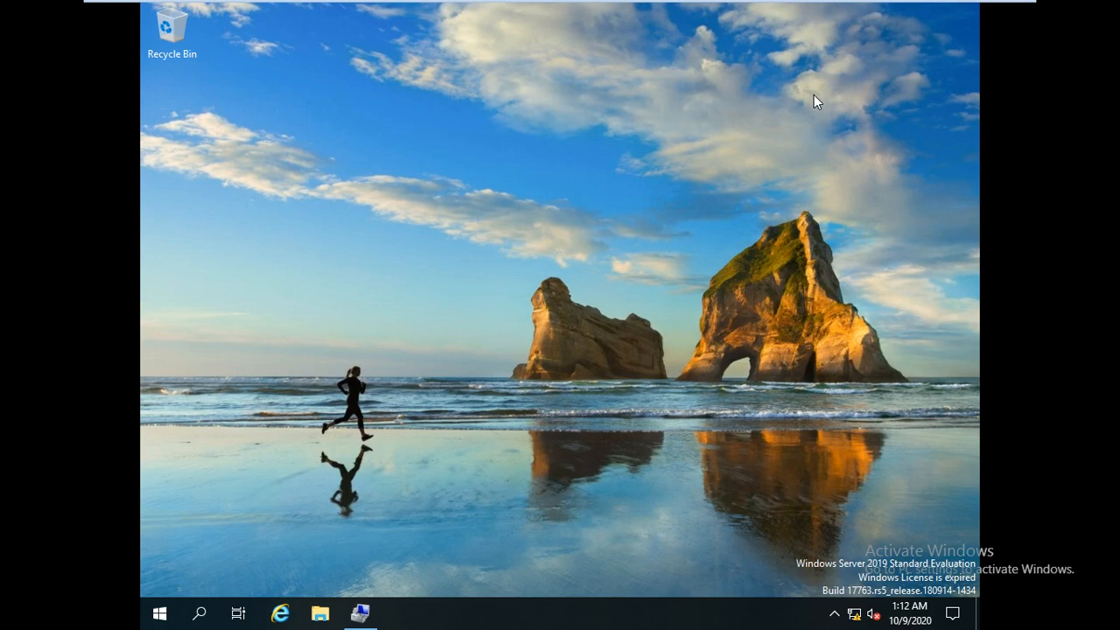
- Return to Computer Management and break mirrored volume F on Disk 1, accepting the loss of fault tolerance
left_click(356, 616)
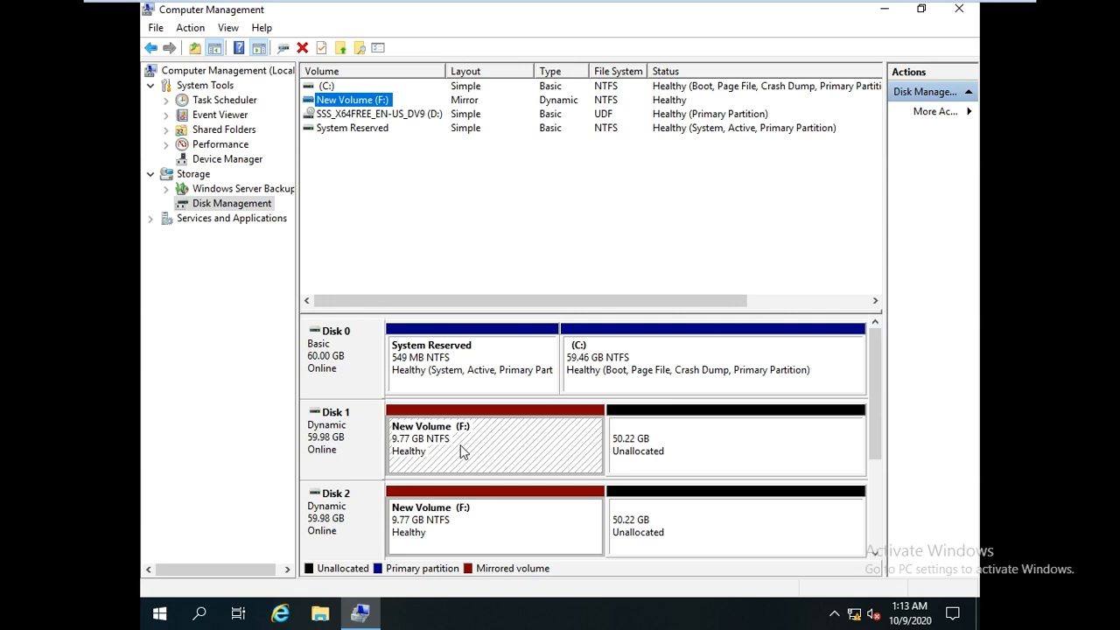
right_click(466, 455)
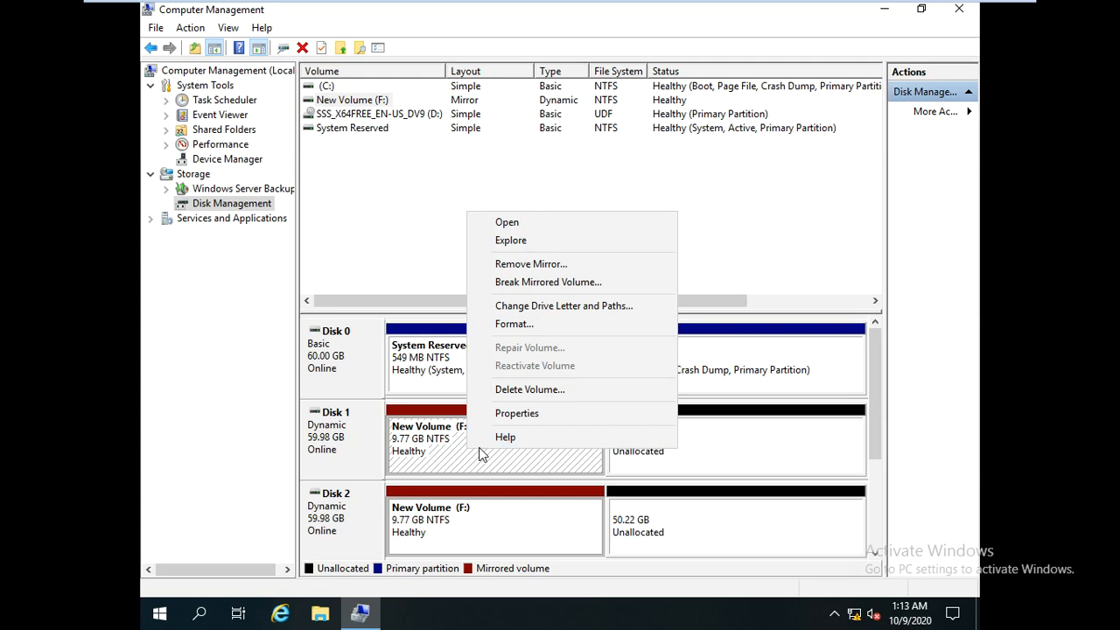
left_click(557, 285)
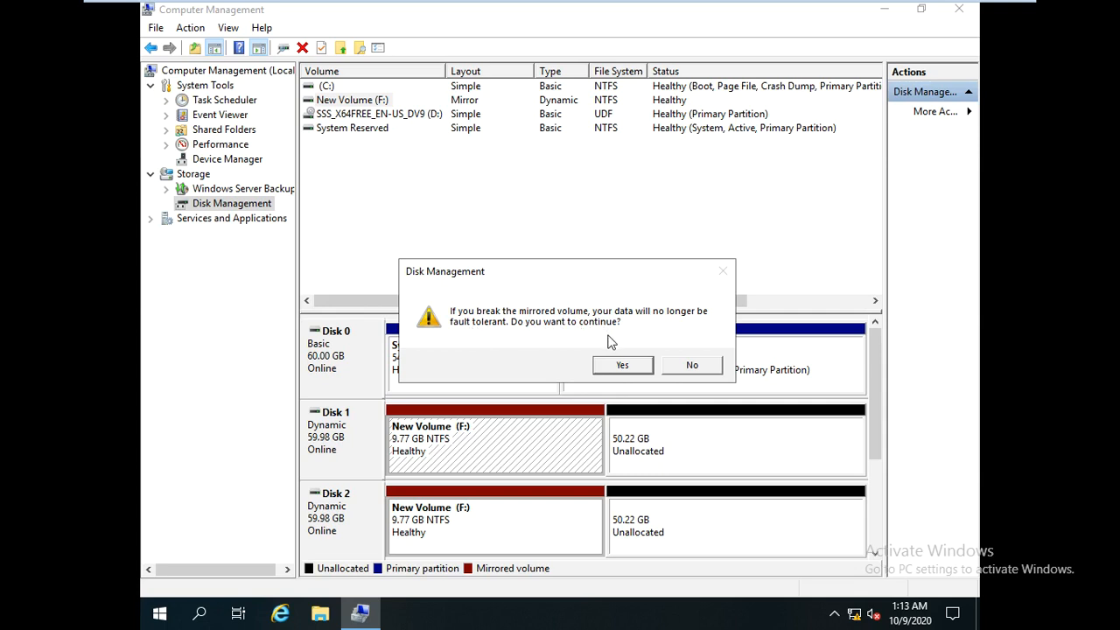
left_click(622, 365)
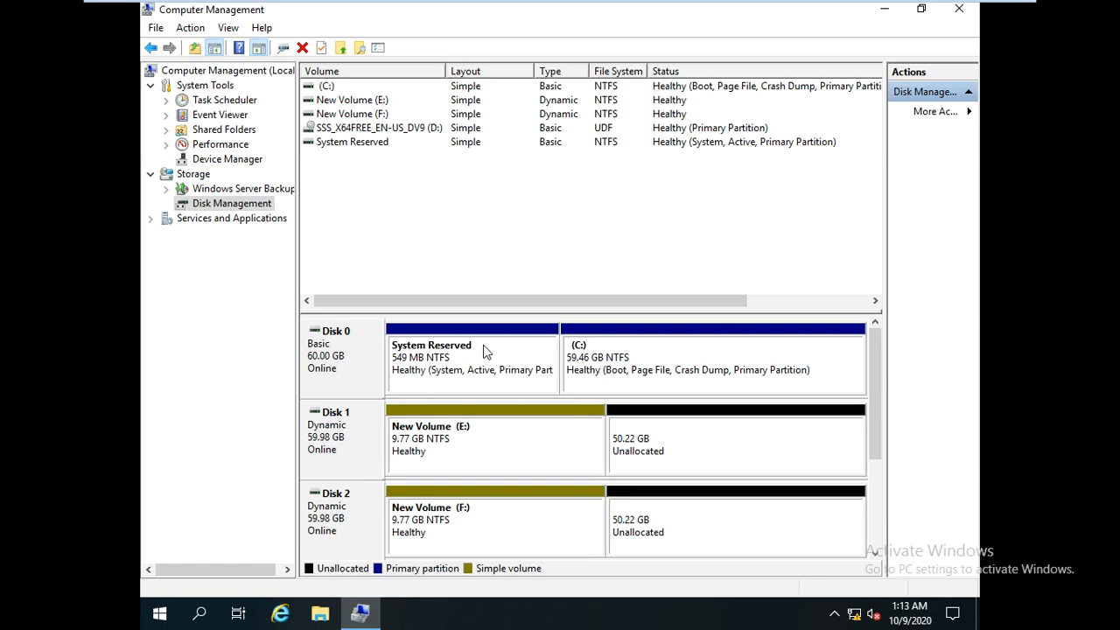
- Open File Explorer and check New Volume (E:) and New Volume (F:) for the text document
left_click(884, 10)
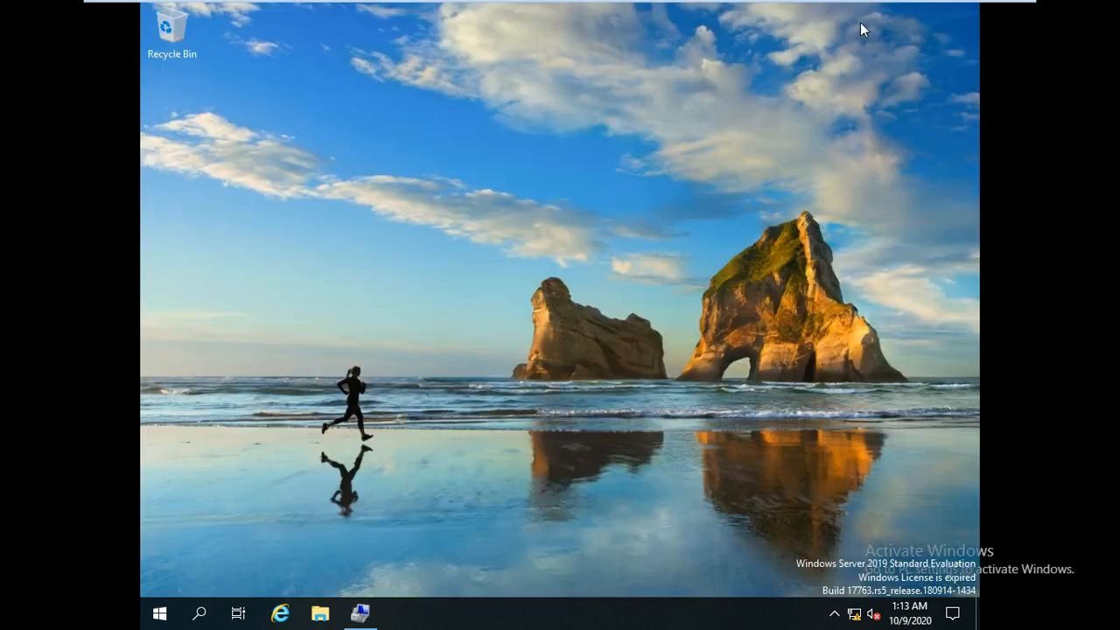
left_click(360, 613)
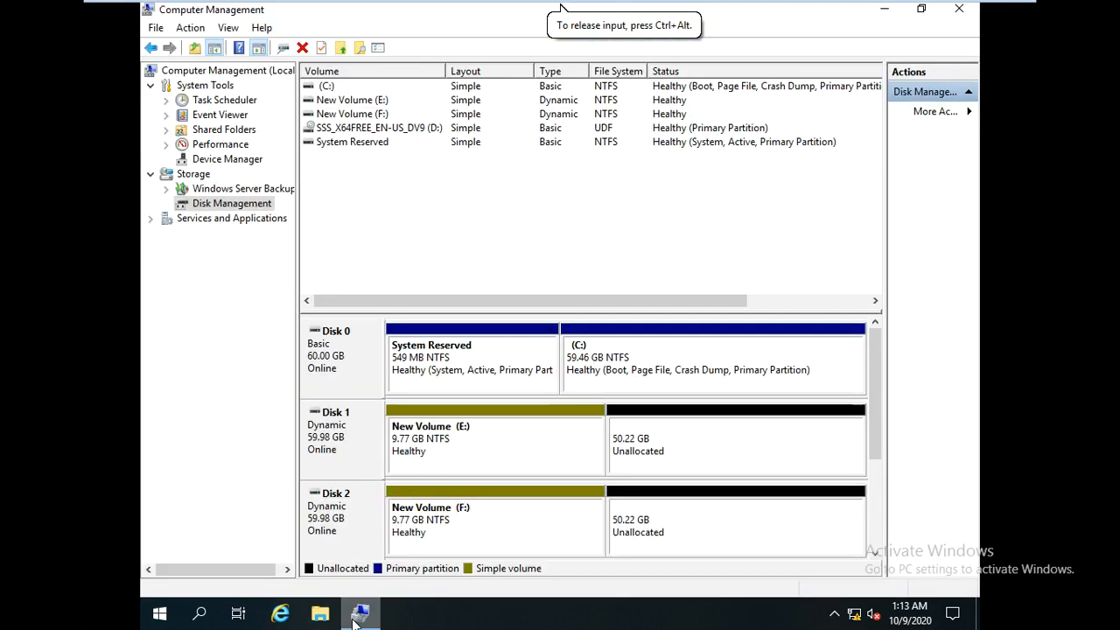
left_click(321, 615)
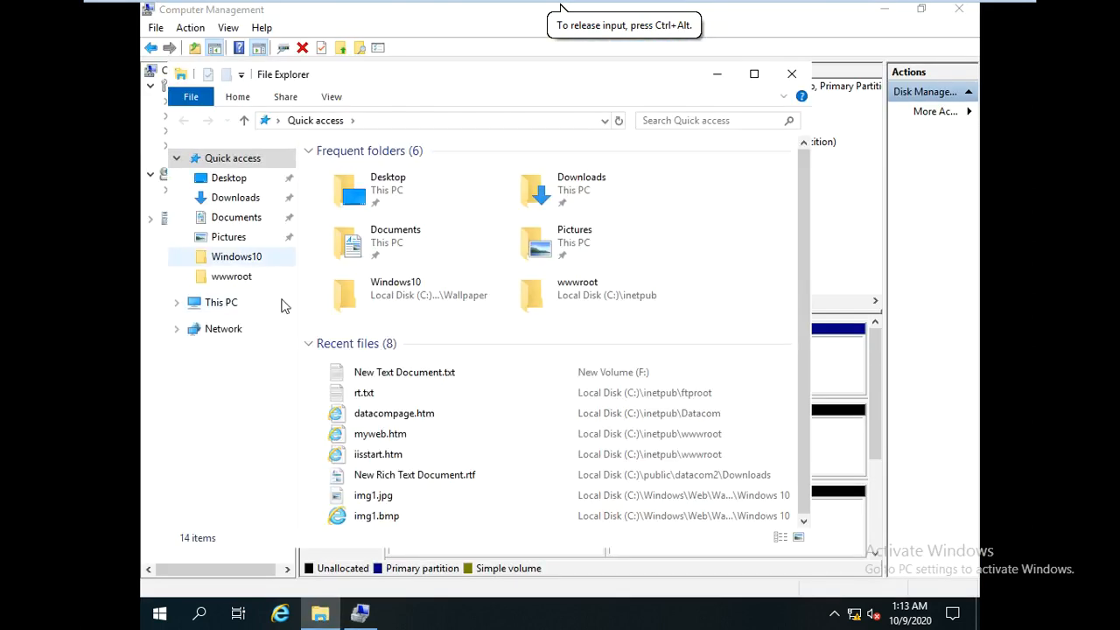
left_click(221, 303)
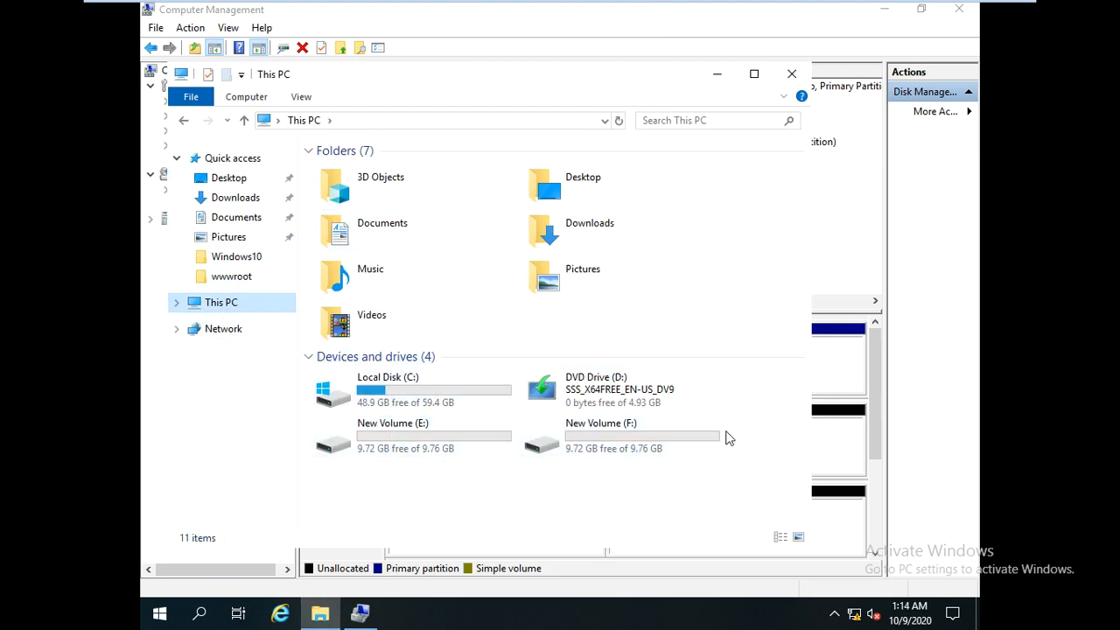
double_click(449, 452)
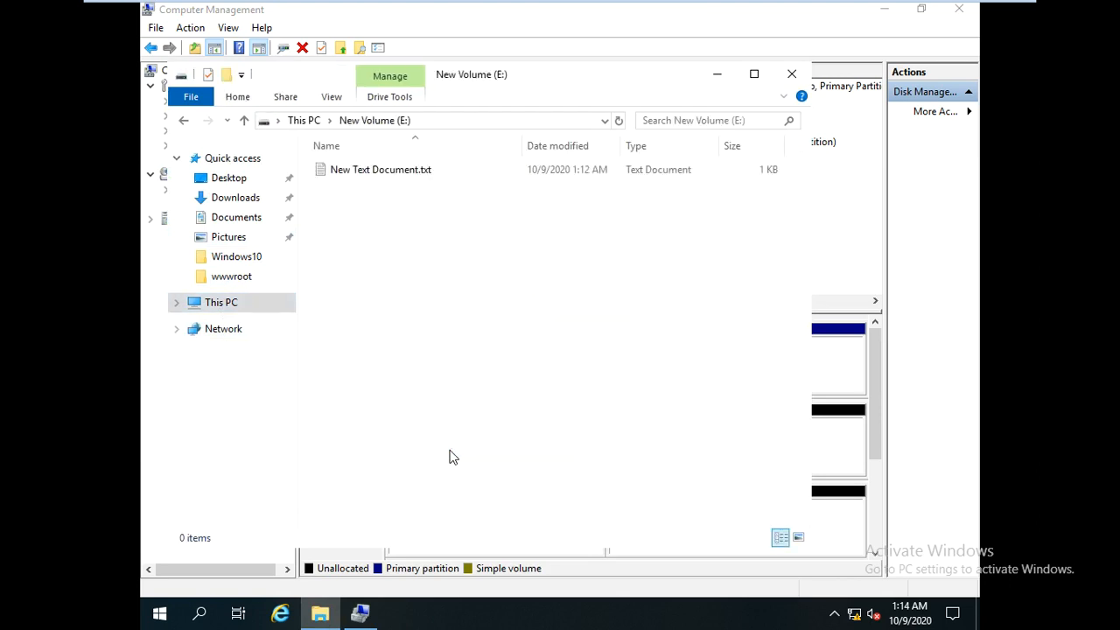
left_click(243, 308)
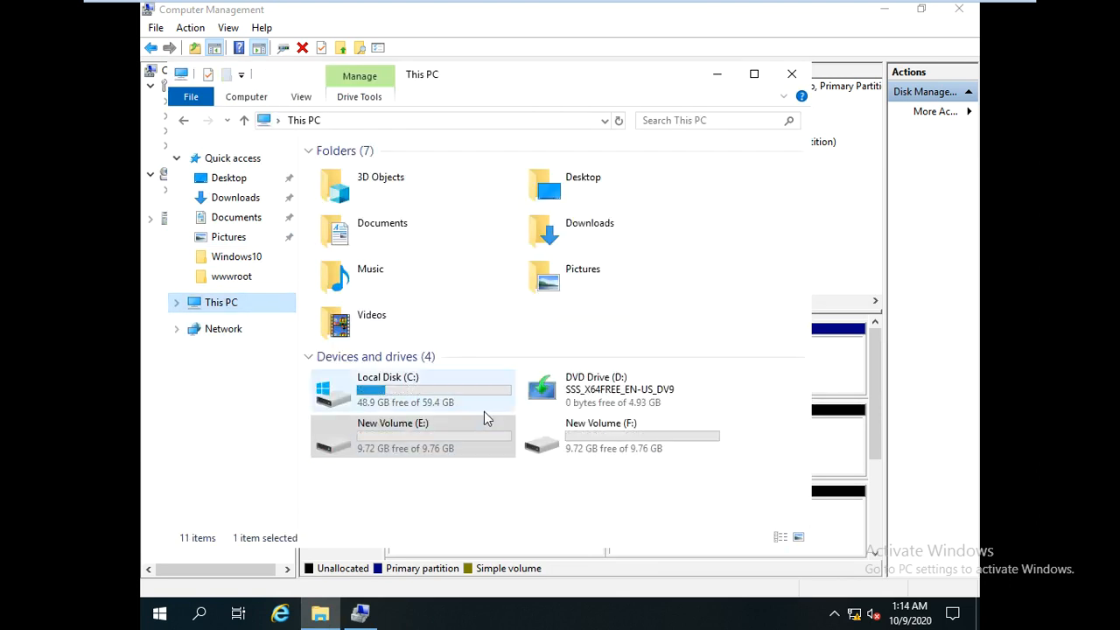
double_click(591, 435)
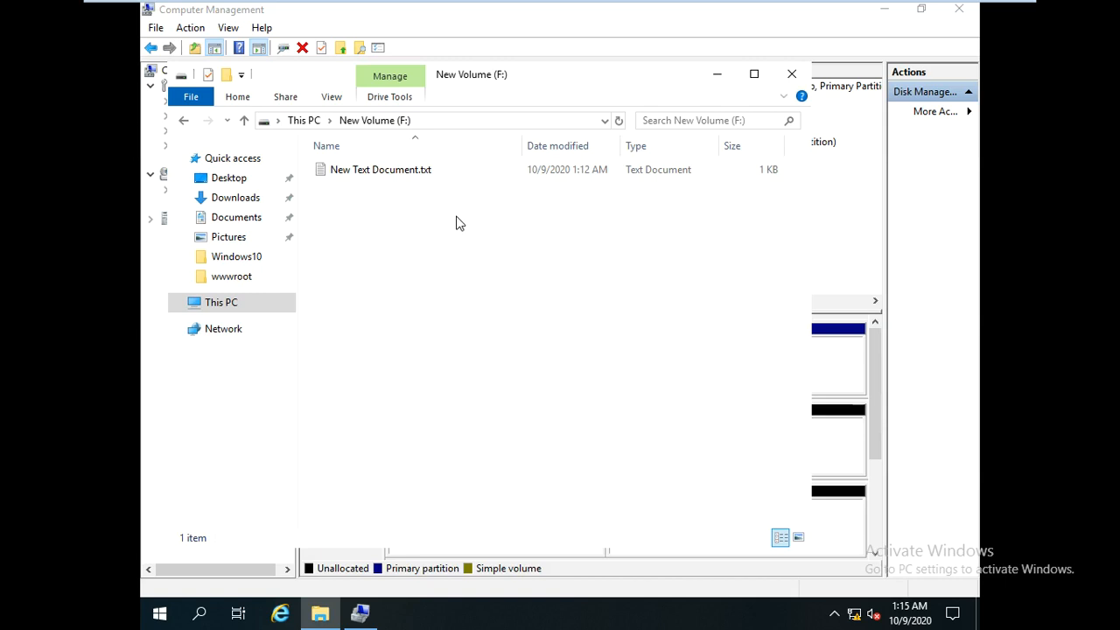
mouse_move(143, 9)
left_click(202, 11)
left_click(232, 30)
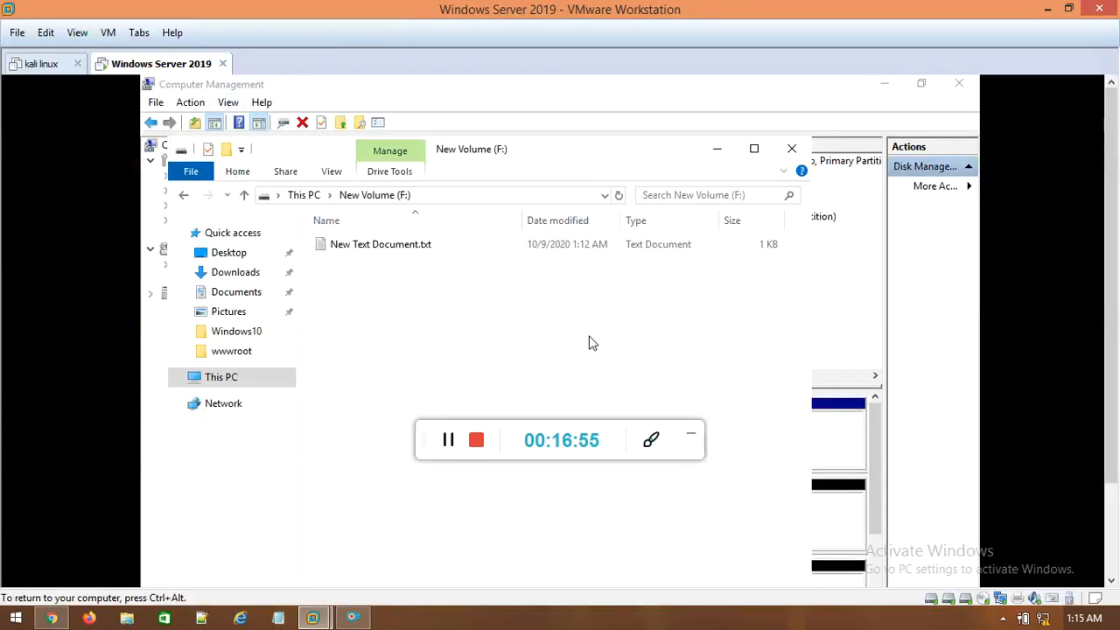